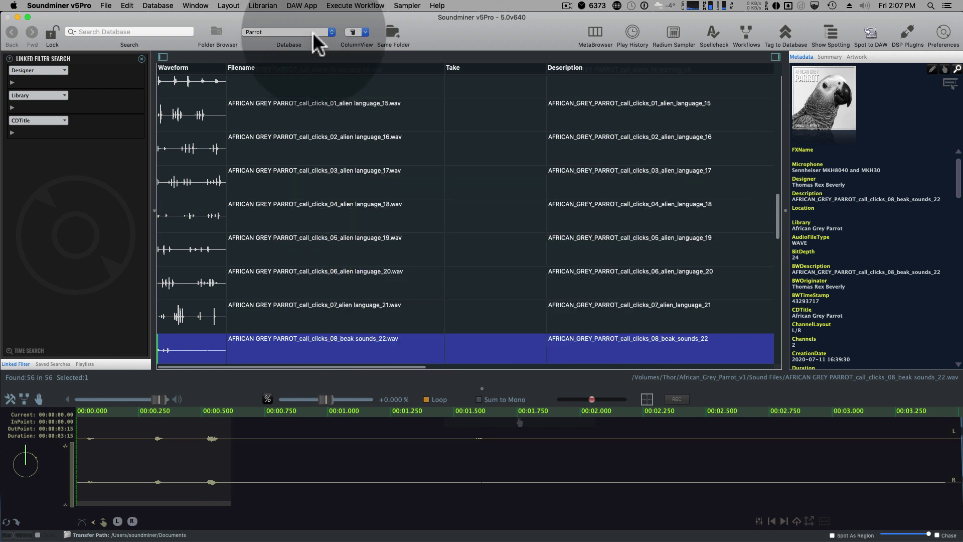
Add a Spectrogram column to the results list and move the Waveform column to the front.
left_click(357, 32)
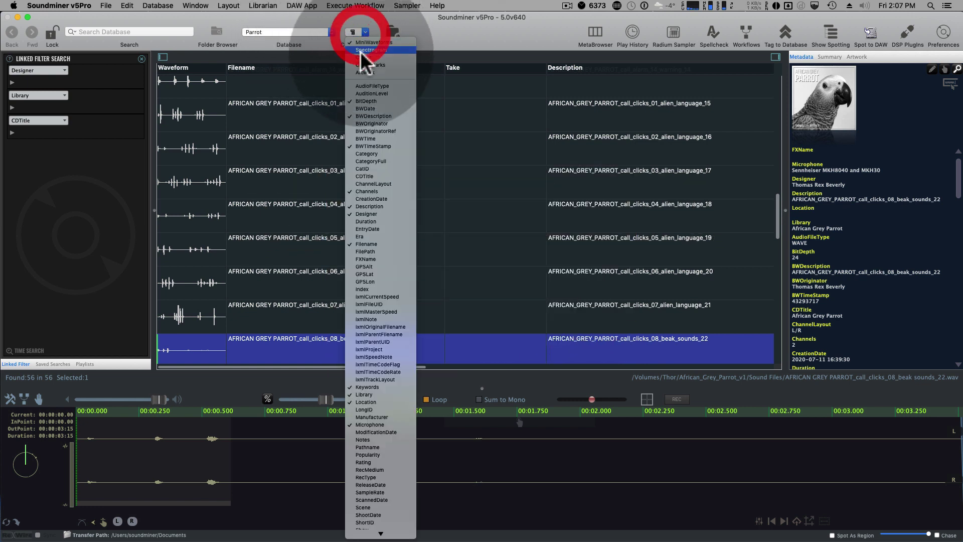
left_click(364, 48)
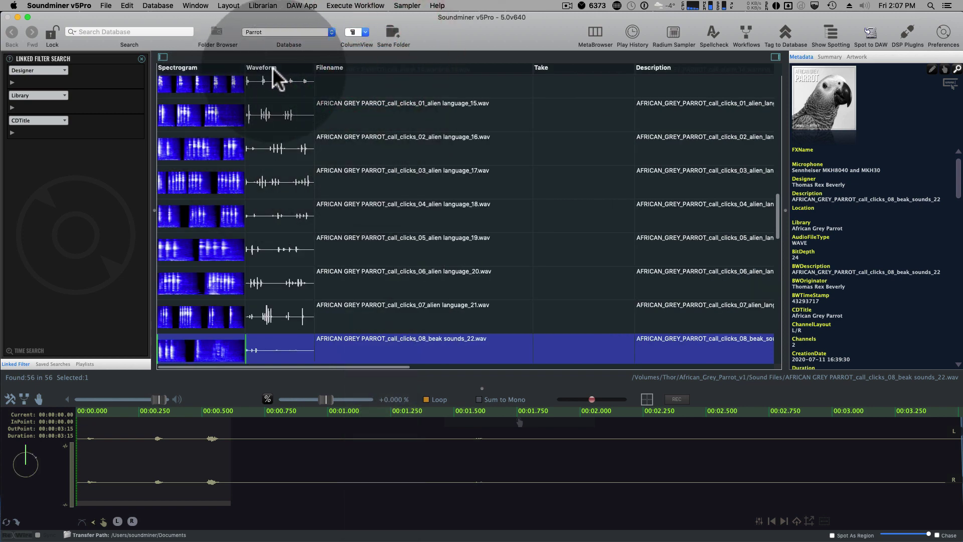
left_click_drag(274, 68, 194, 71)
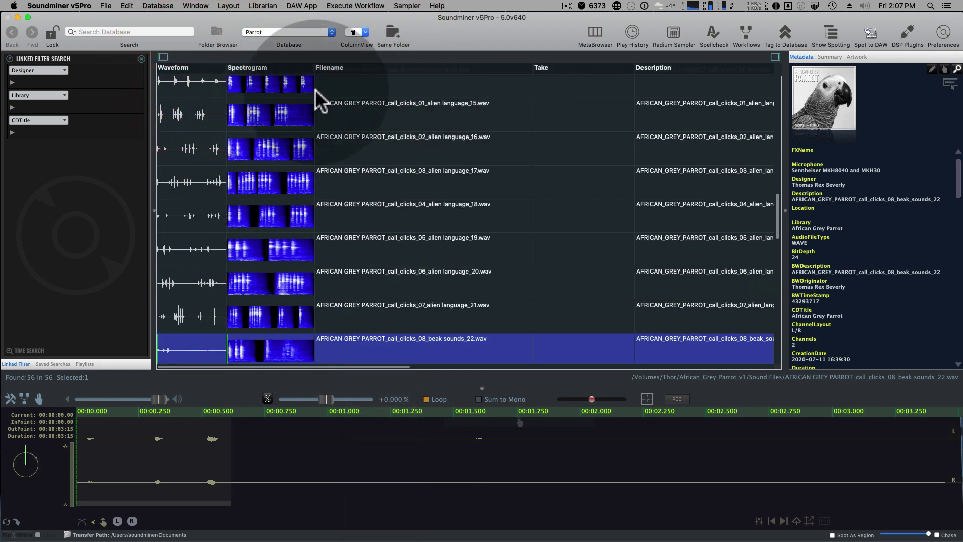
Open Application Preferences on its General page.
scroll(410, 219, "up", 3)
scroll(409, 215, "down", 3)
scroll(408, 215, "up", 8)
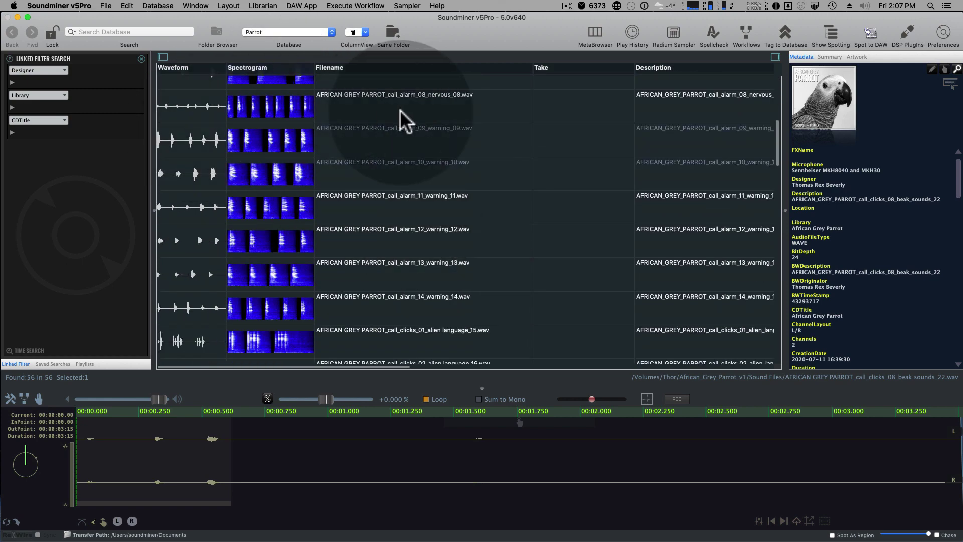
key("super+comma")
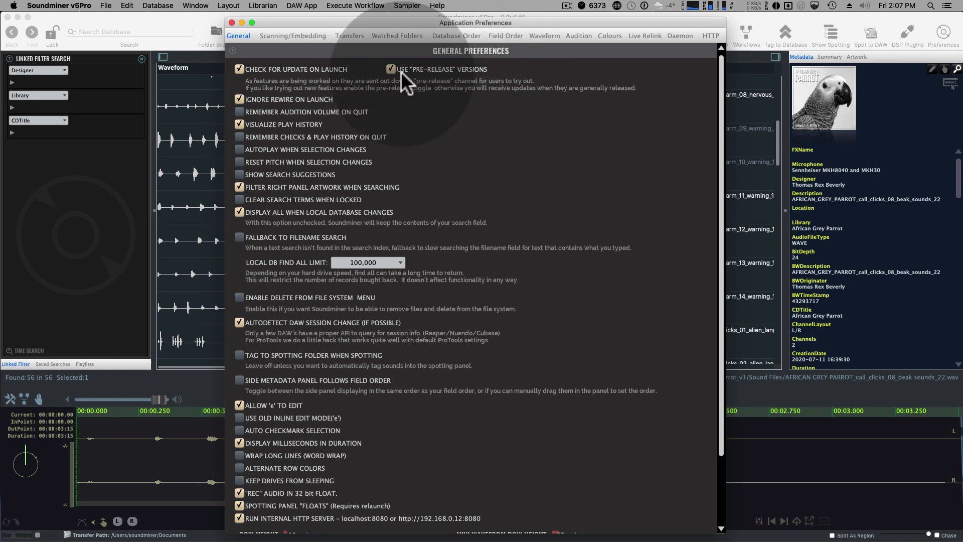
Close Preferences and load screech_02_visceral_nasal_24 into the player.
left_click(232, 23)
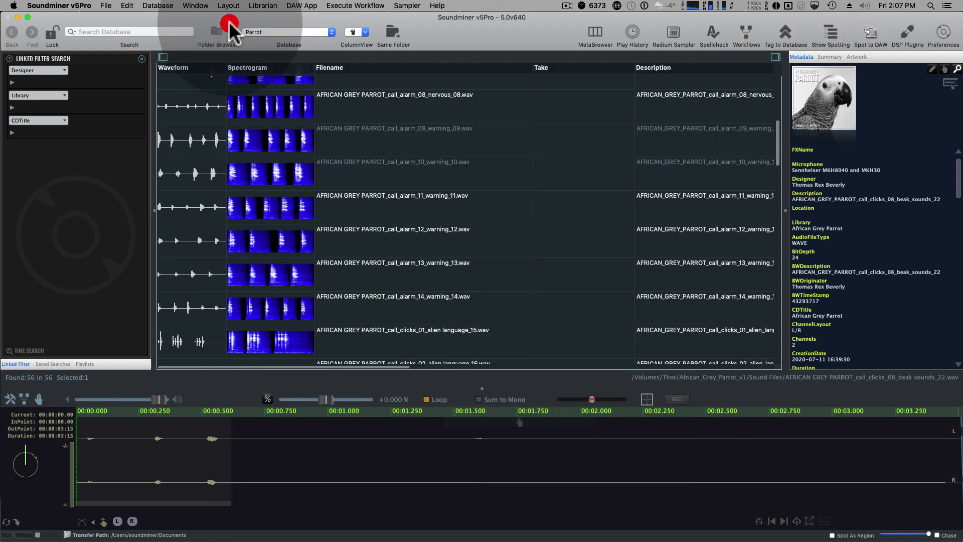
left_click(483, 208)
scroll(502, 273, "down", 15)
scroll(501, 272, "up", 5)
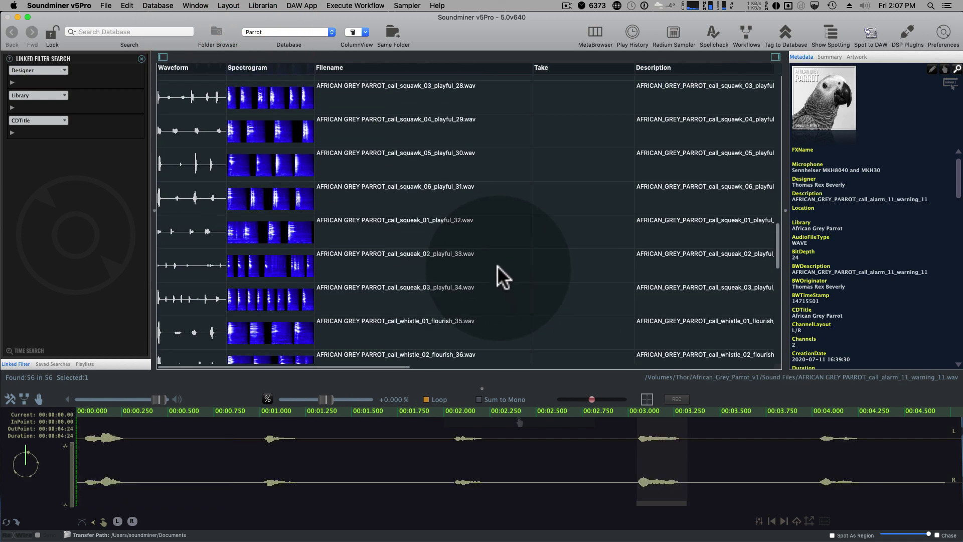
scroll(499, 271, "up", 6)
Load the screech_02 recording and open the Radium Sampler window.
left_click(468, 222)
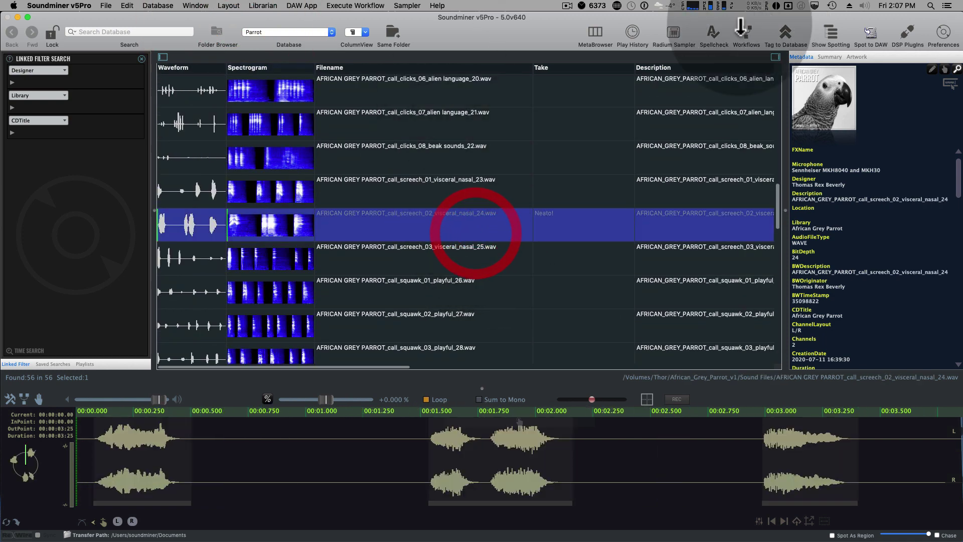
left_click(669, 34)
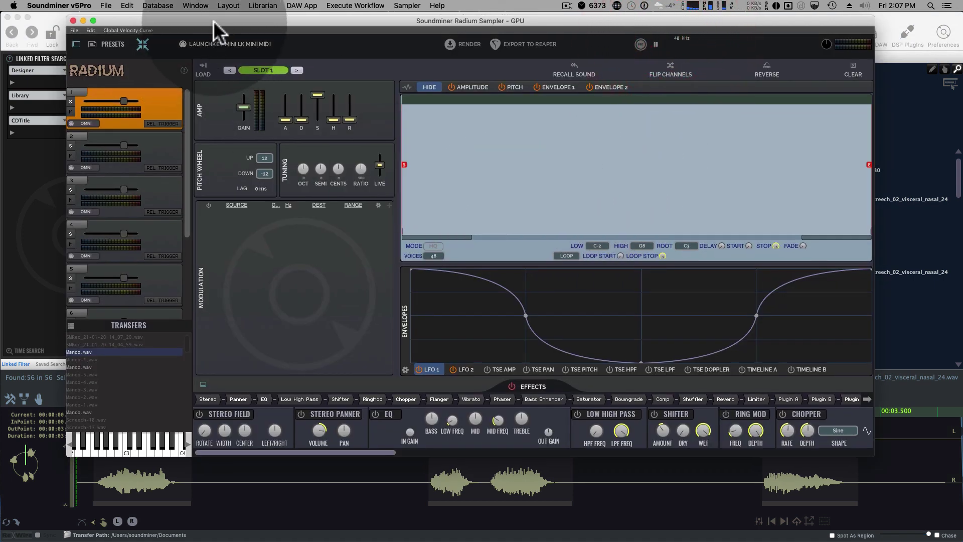
left_click_drag(214, 21, 219, 23)
left_click_drag(194, 124, 184, 260)
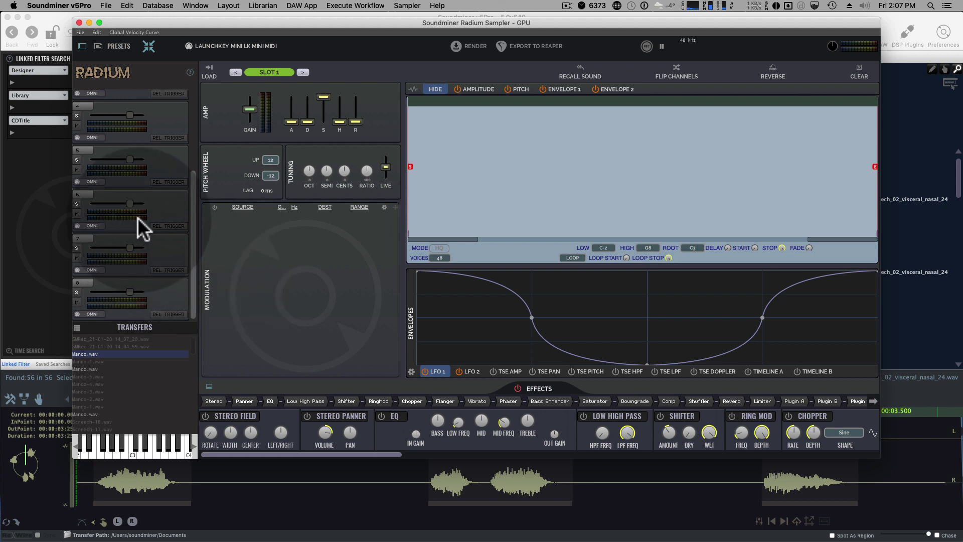
Reset slot 6's level slider to its default.
scroll(137, 218, "up", 1)
scroll(147, 236, "down", 1)
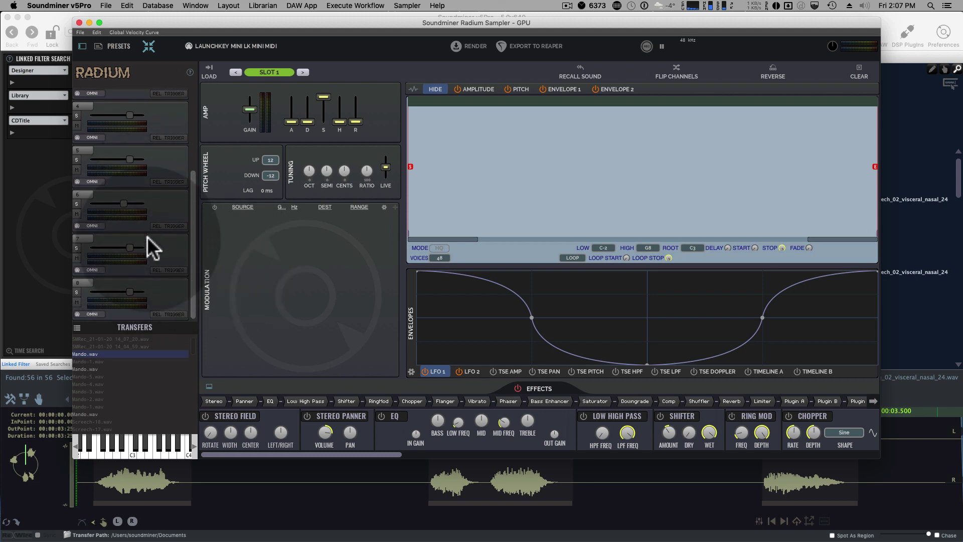
left_click(124, 203)
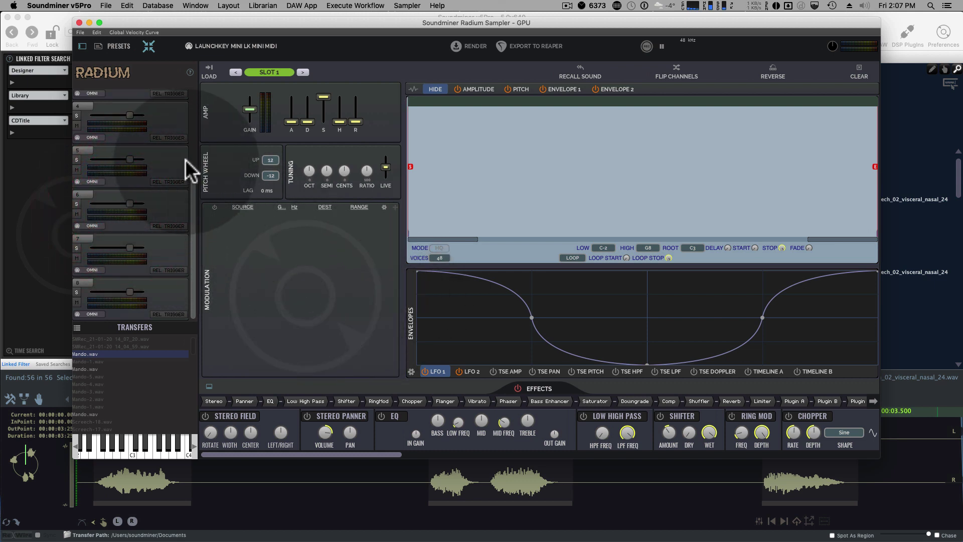
left_click(191, 141)
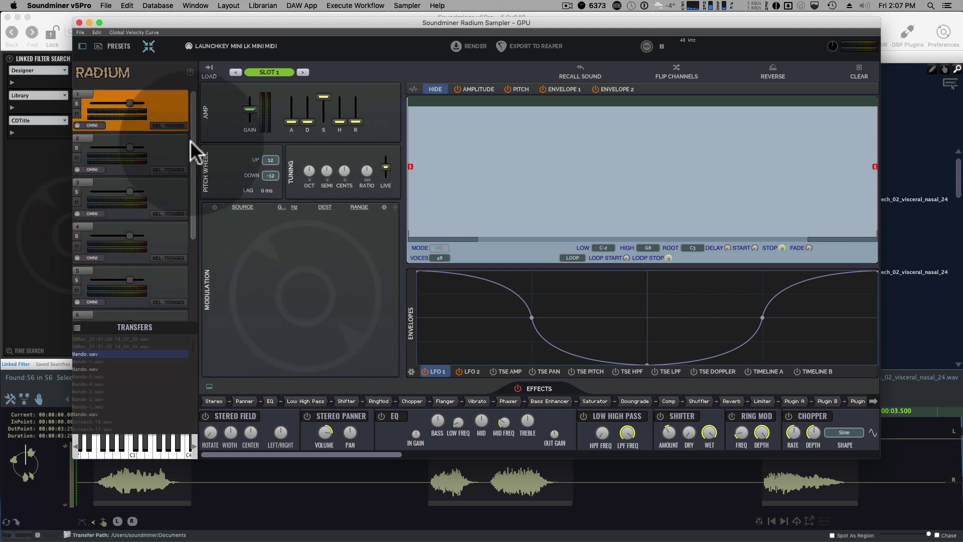
Learn MIDI CC 109 as the Radium load-sound controller.
left_click(80, 31)
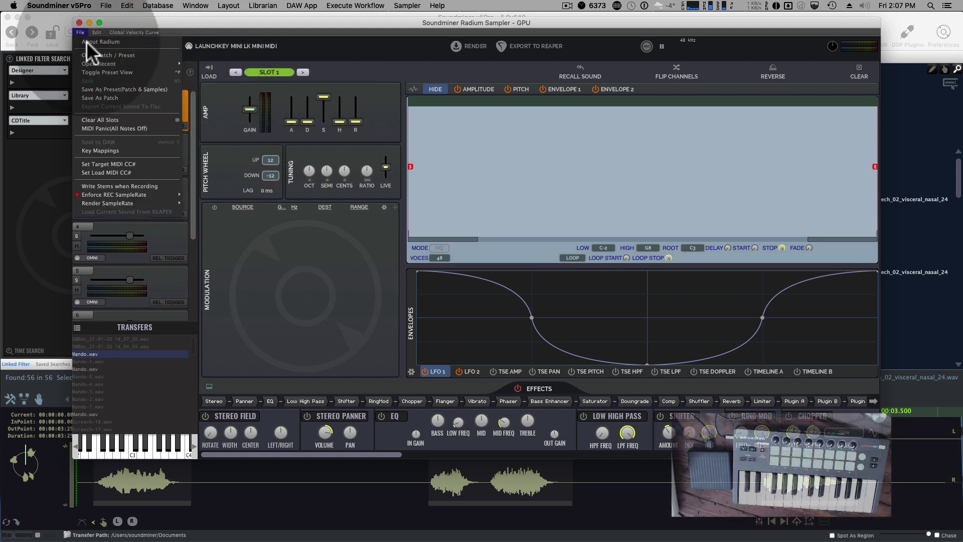
left_click(128, 171)
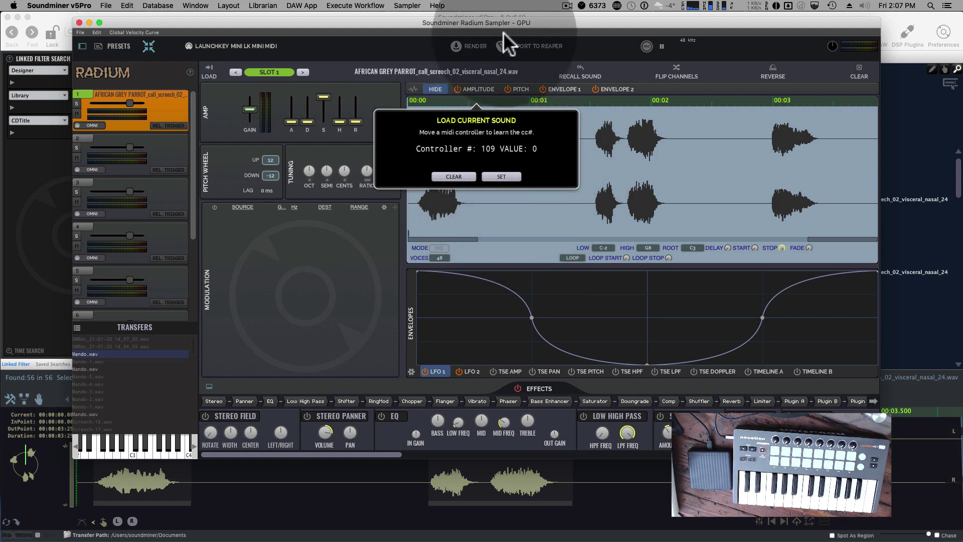
left_click(364, 62)
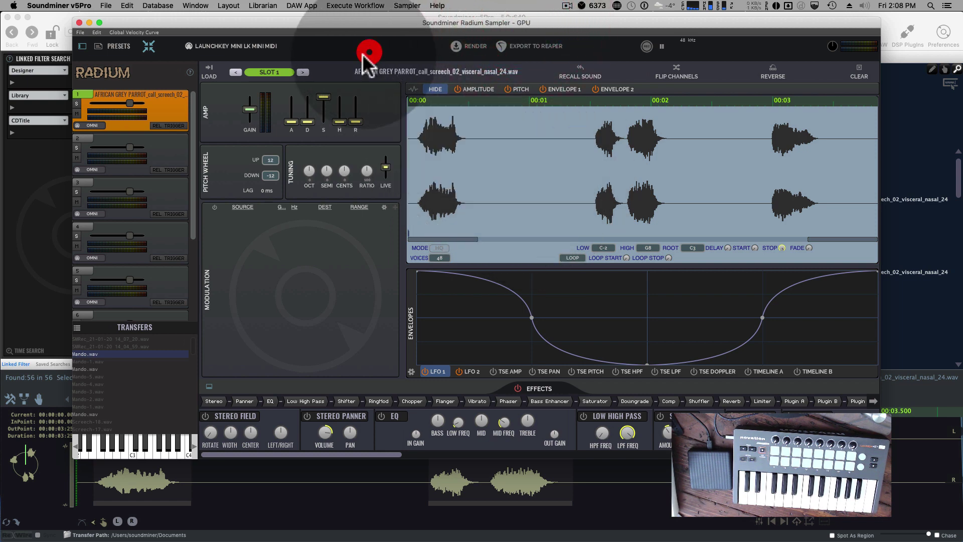
Compare the empty slot 2 with slot 1, which now holds screech_02.
left_click(160, 146)
left_click(153, 111)
left_click(157, 156)
left_click(164, 105)
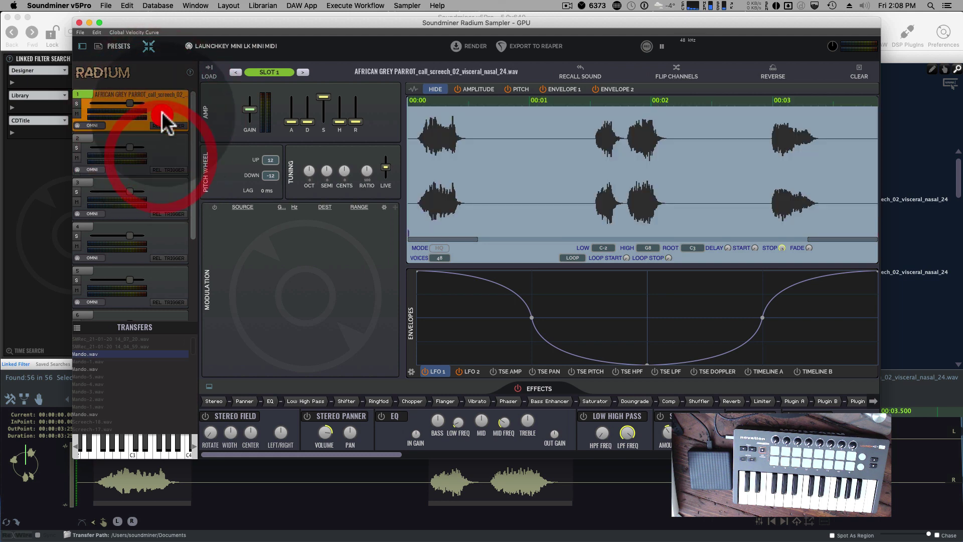
Mark the second burst of screech_02 as a region on the waveform.
left_click(148, 46)
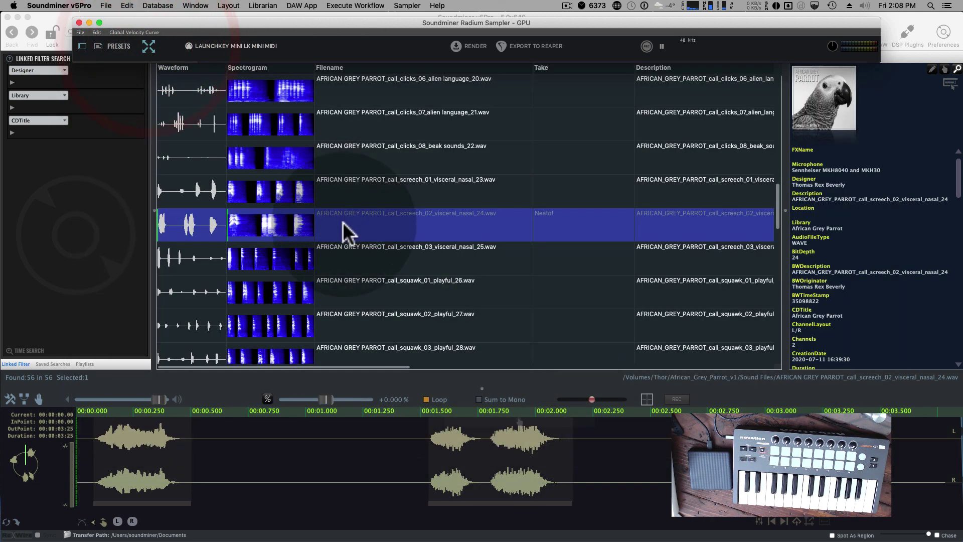
left_click(422, 257)
left_click(427, 228)
left_click(467, 500)
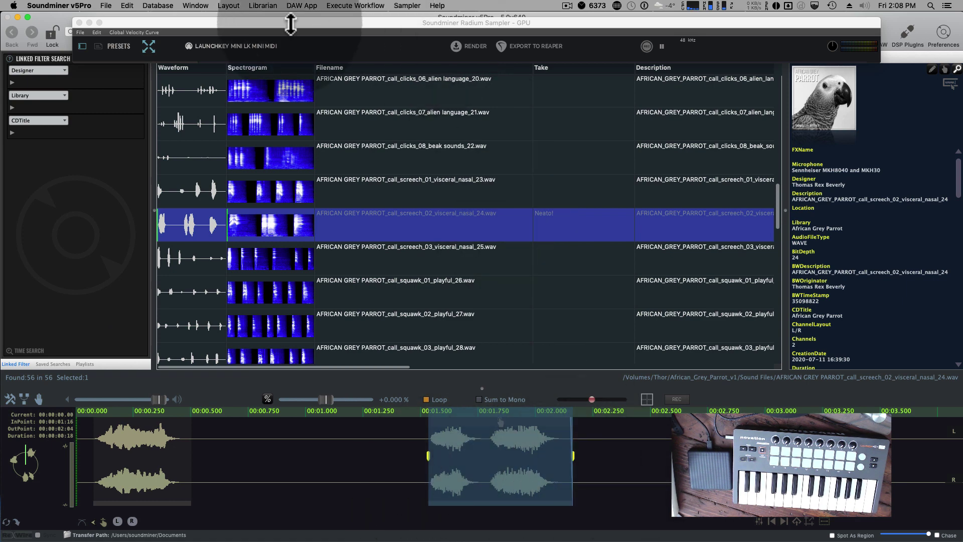
left_click(151, 46)
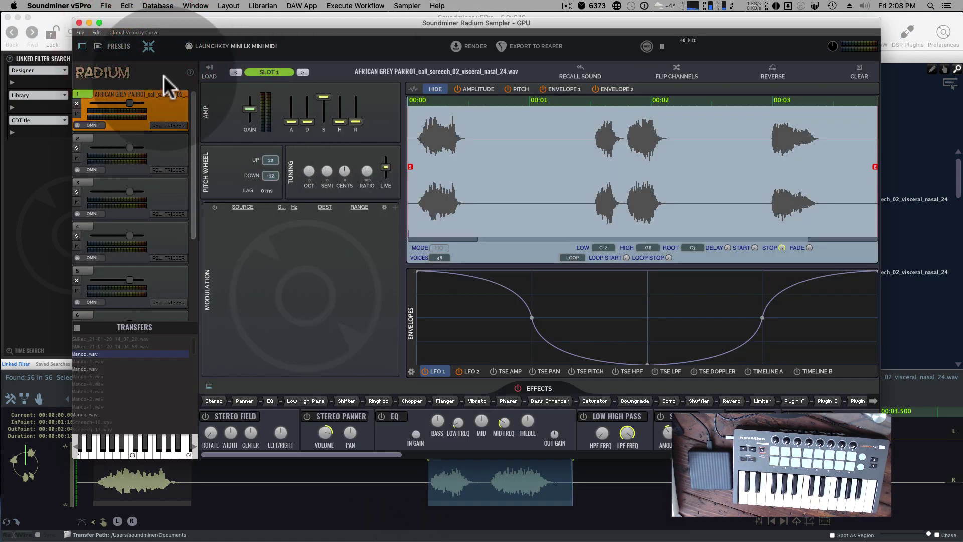
Capture the selected region into Radium slot 1 and compare it with slot 2.
left_click(434, 22)
left_click(355, 5)
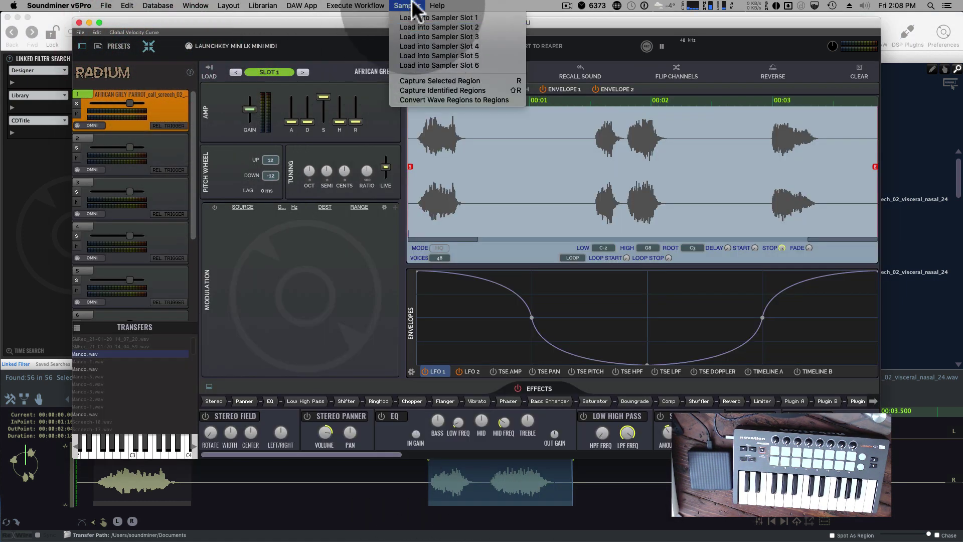
left_click(407, 5)
left_click(172, 155)
left_click(170, 114)
left_click(172, 155)
left_click(173, 117)
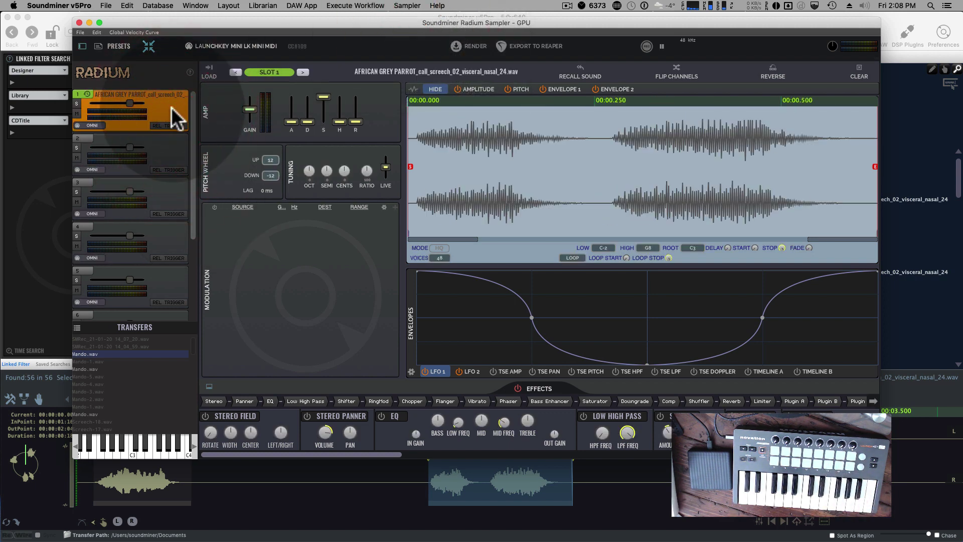
left_click(168, 154)
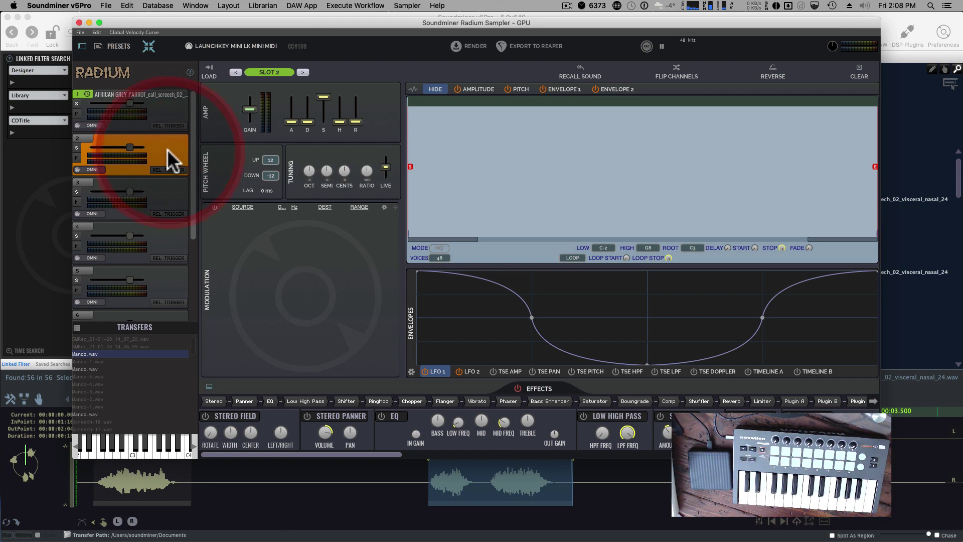
Clear all Radium Sampler slots and confirm.
left_click(80, 32)
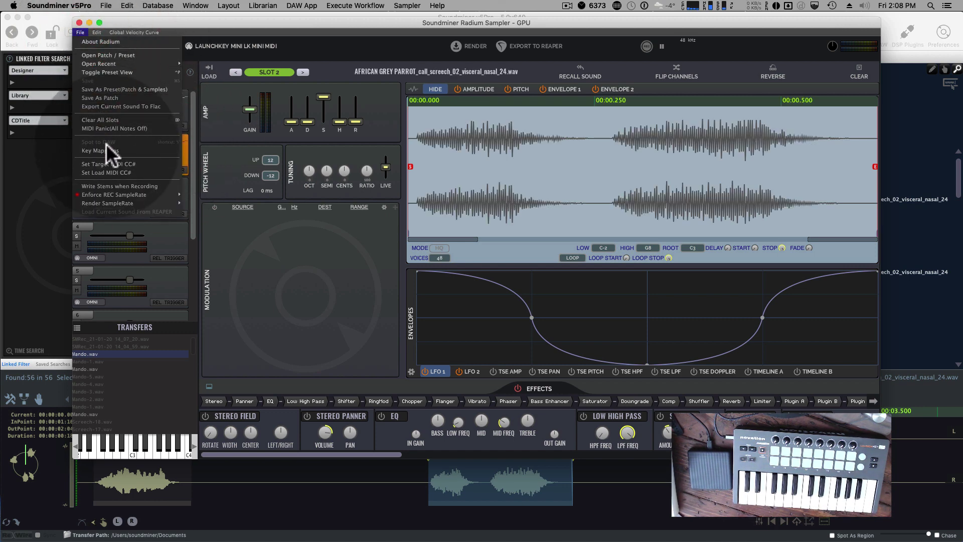
left_click(101, 120)
left_click(556, 189)
Load a short selected time range of screech_02 into Radium slot 1.
left_click(153, 106)
left_click(398, 482)
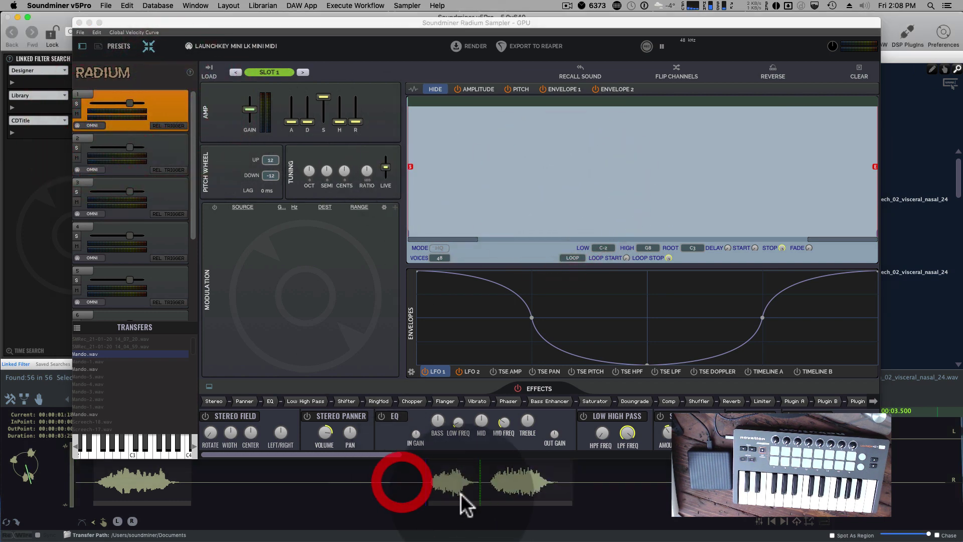
left_click_drag(489, 482, 574, 480)
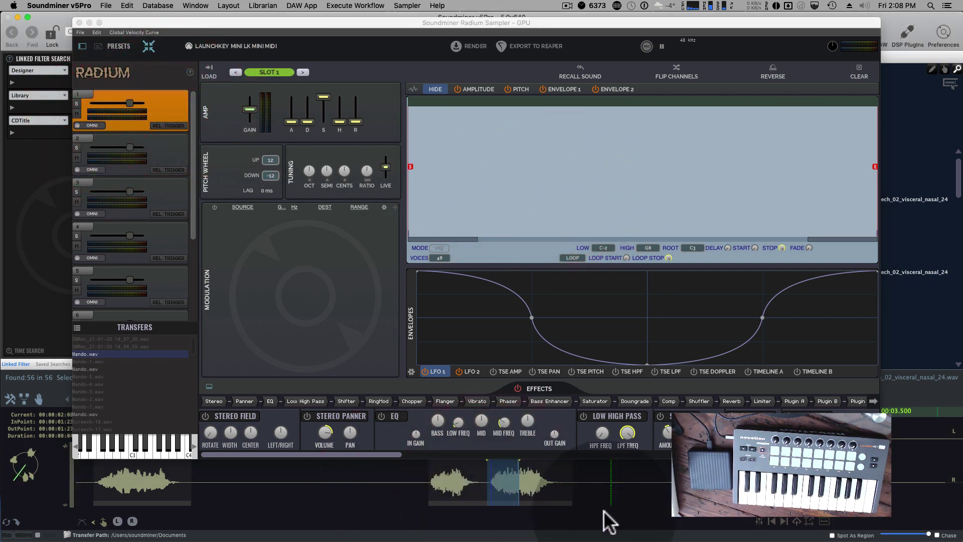
left_click(567, 477)
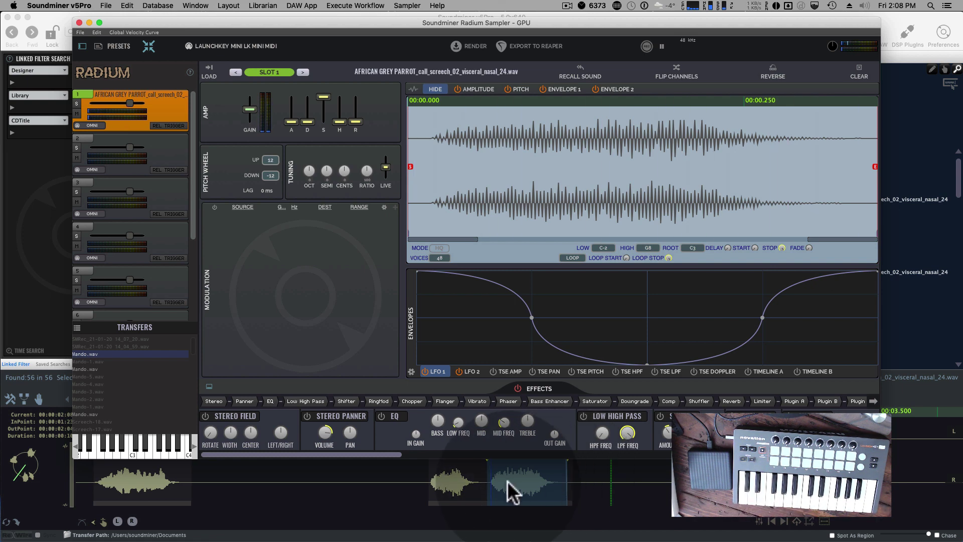
Launch ROLI Dashboard through Spotlight.
key("super+space")
type("r")
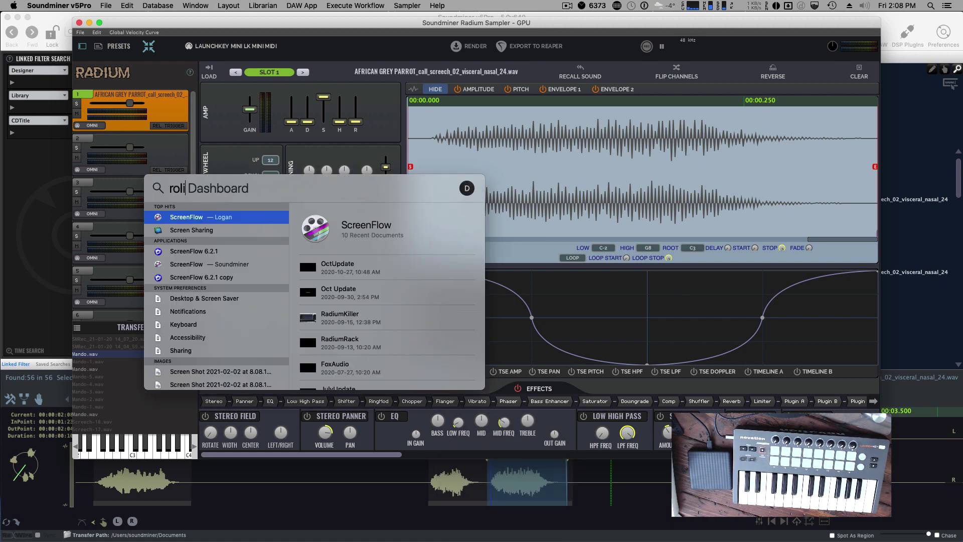
key("Return")
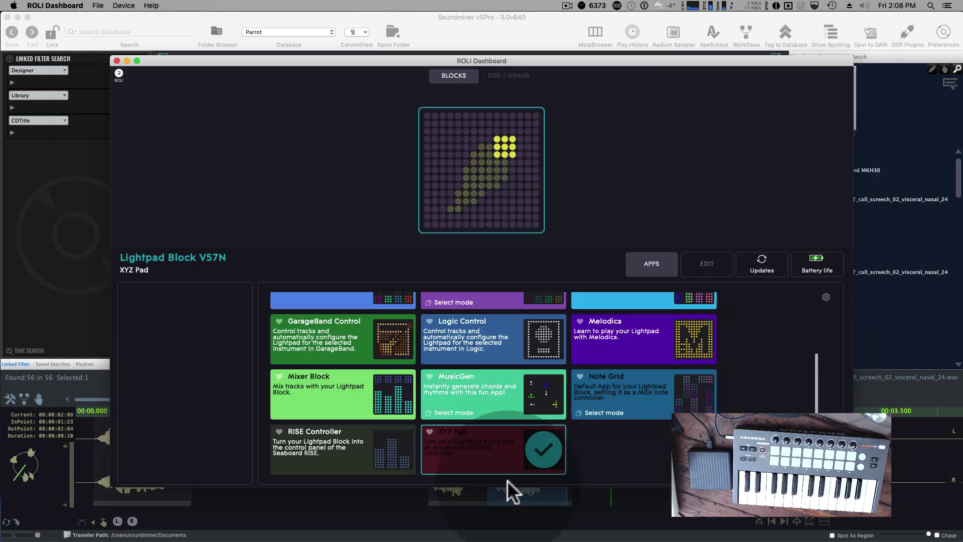
Apply the XYZ Pad app to the Lightpad Block and open its axis CC settings.
left_click(484, 438)
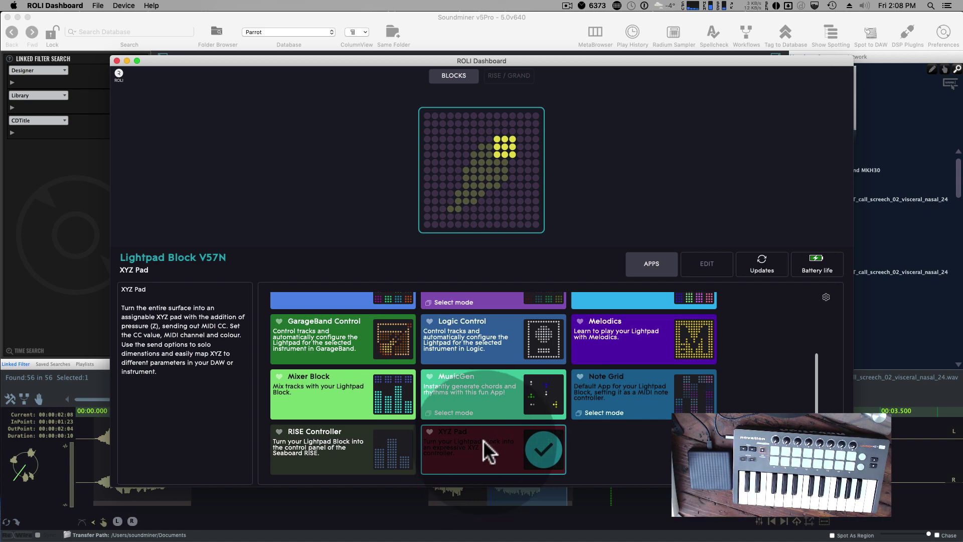
left_click(483, 440)
left_click(707, 265)
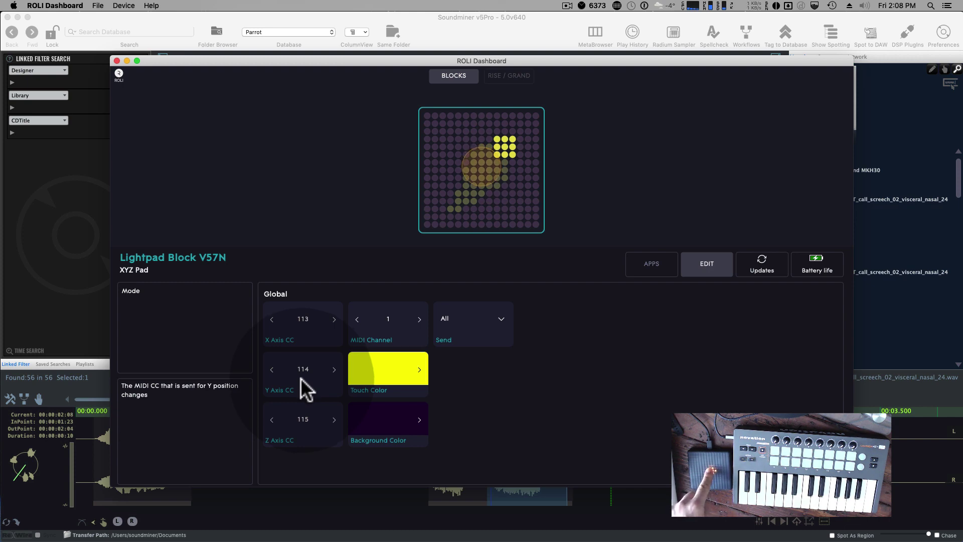
Check Plugin A's choices without loading one, collapse Radium, and open the Processing Rack.
left_click(383, 23)
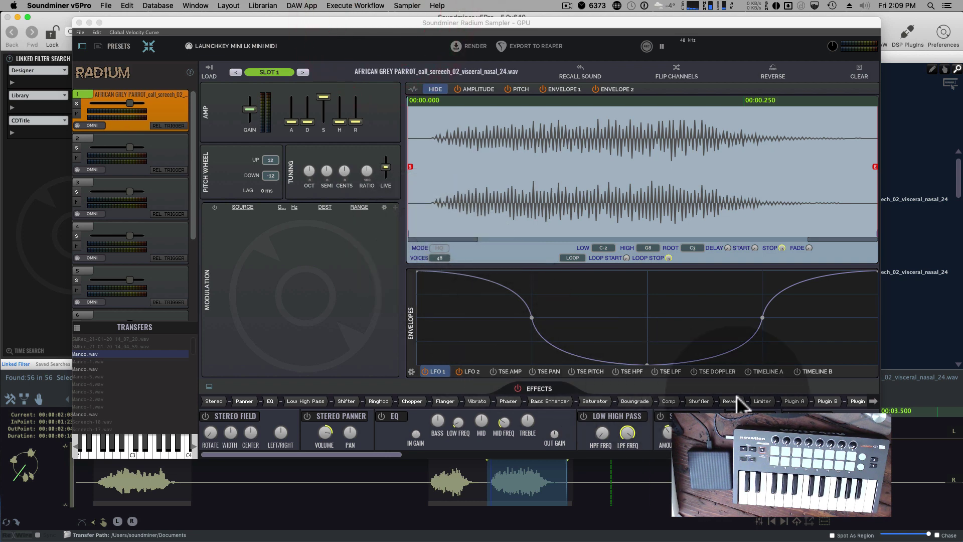
left_click(796, 401)
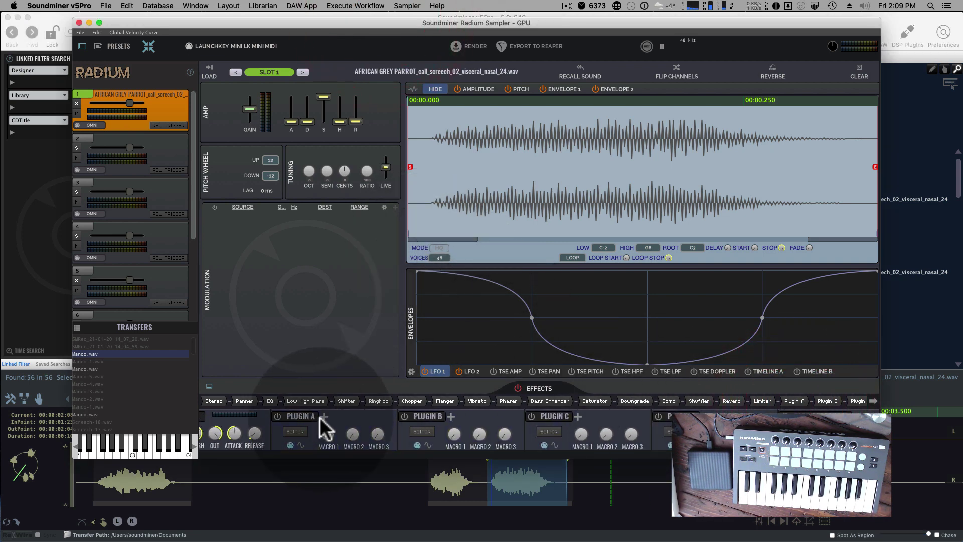
left_click(323, 416)
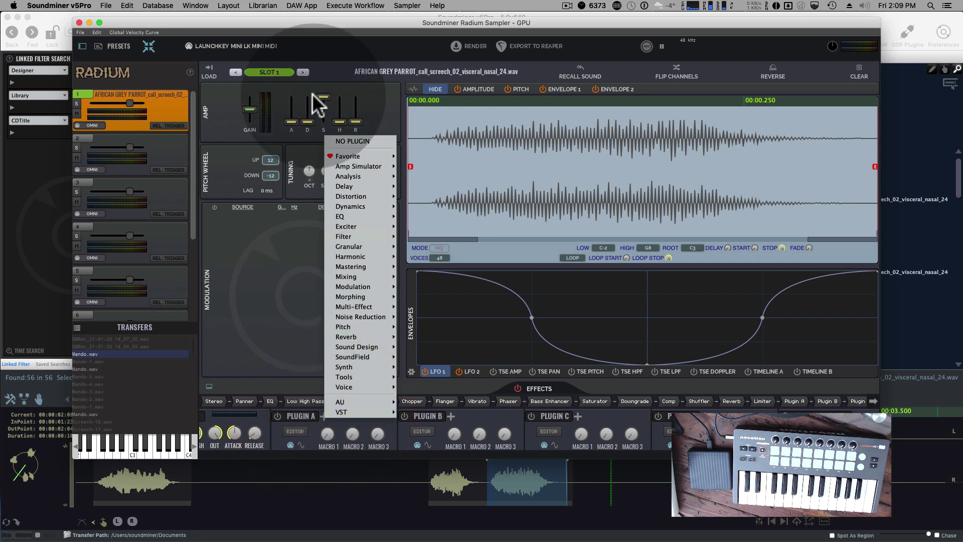
left_click(321, 25)
left_click(151, 43)
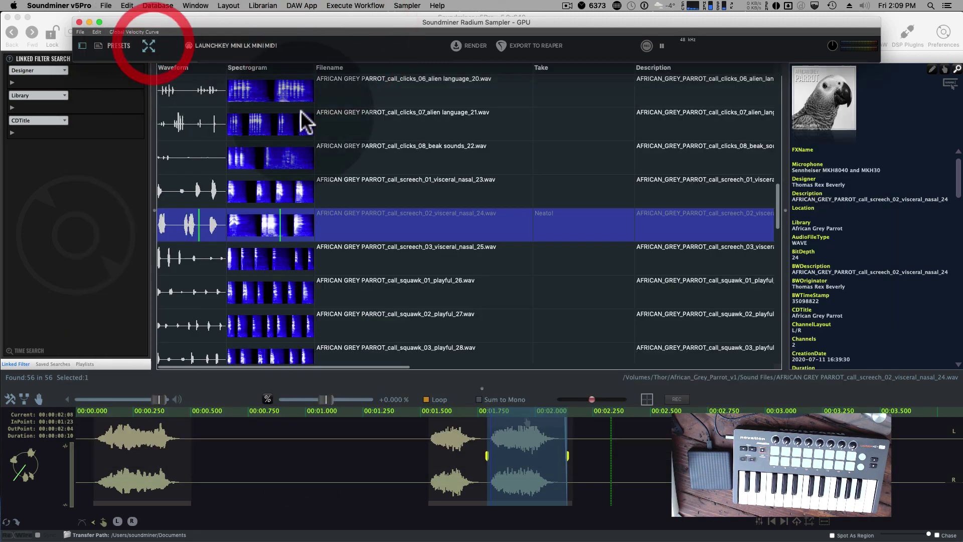
left_click(372, 226)
View the tag choices for the Firefly plugin in the Tag Plugins list, leaving it untagged.
left_click(459, 161)
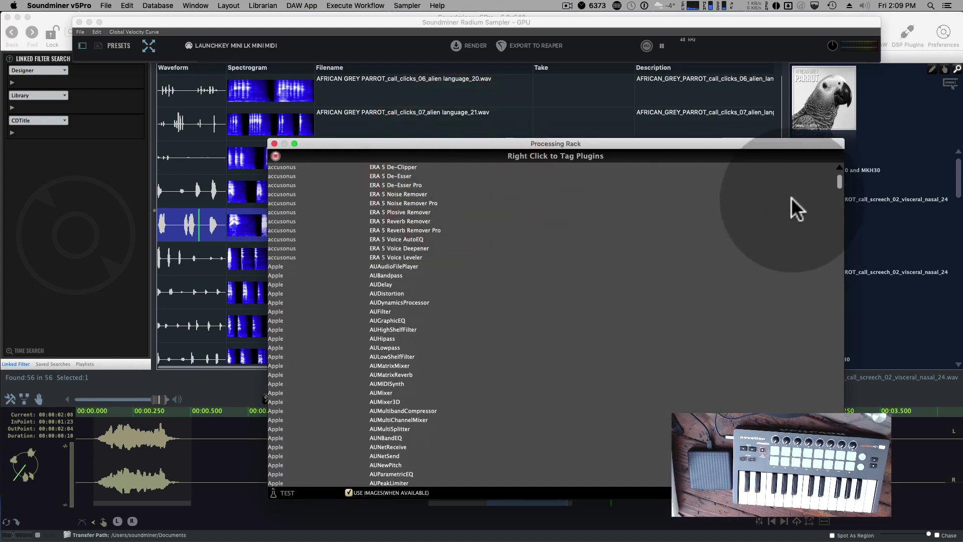
left_click_drag(838, 185, 812, 292)
left_click(394, 323)
right_click(567, 323)
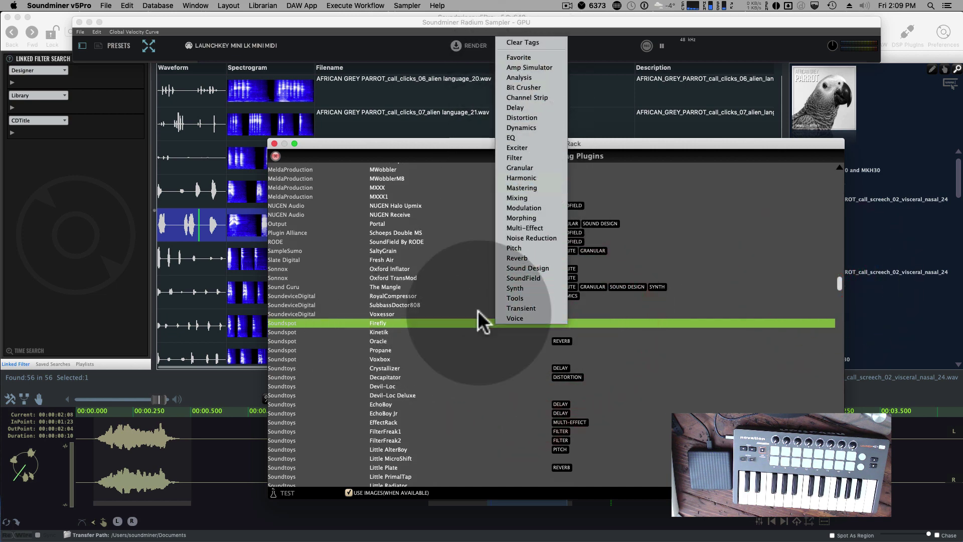
left_click(436, 319)
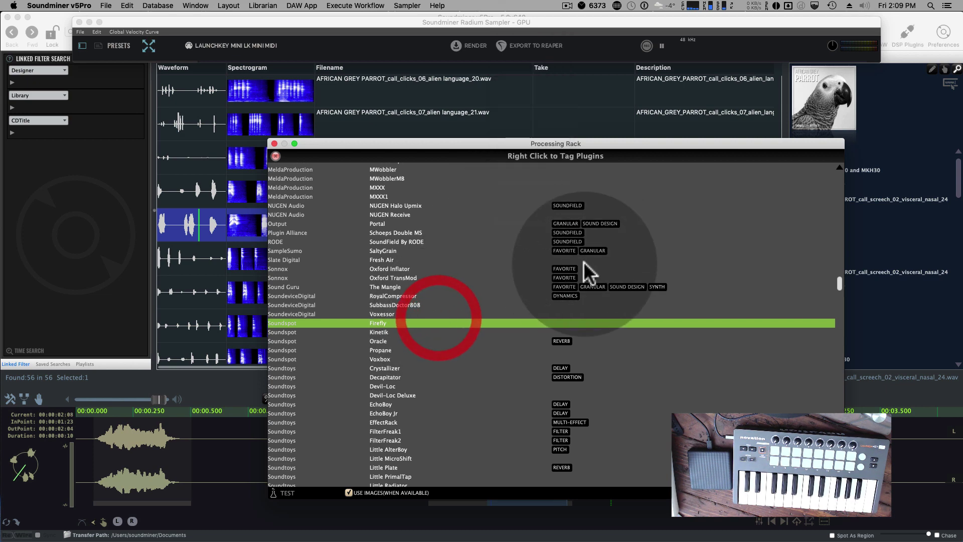
Select The Mangle entry, browse the list, and close the Processing Rack.
left_click(399, 287)
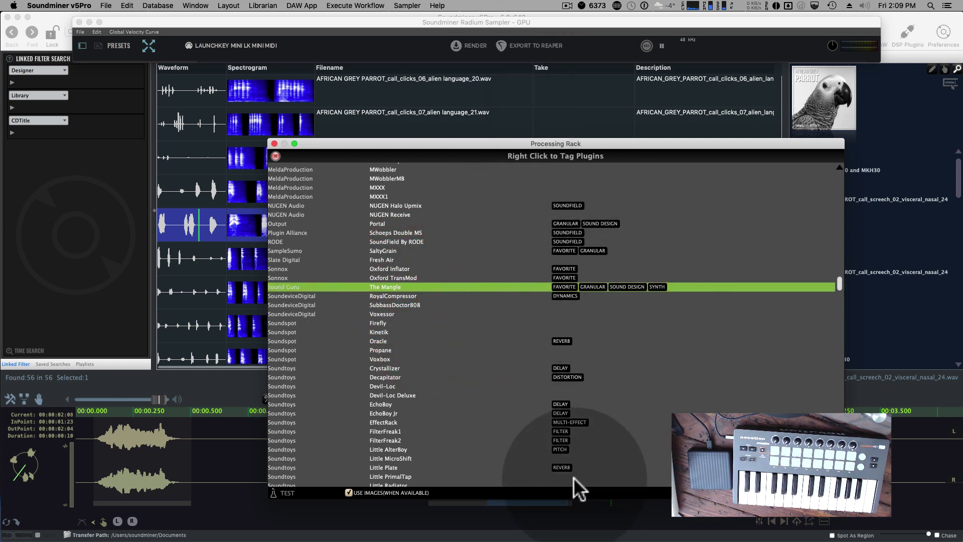
scroll(572, 426, "down", 5)
scroll(572, 425, "down", 5)
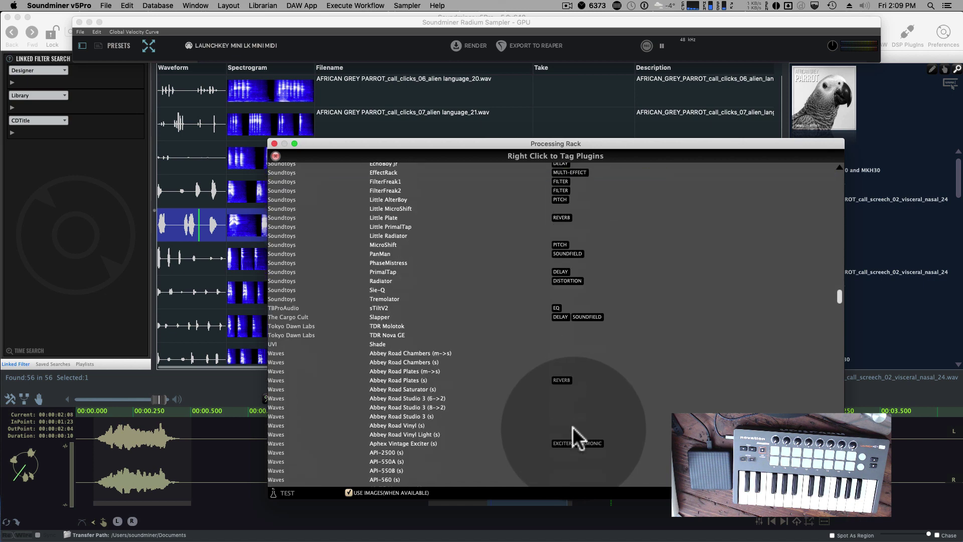
scroll(572, 425, "up", 15)
scroll(571, 423, "up", 4)
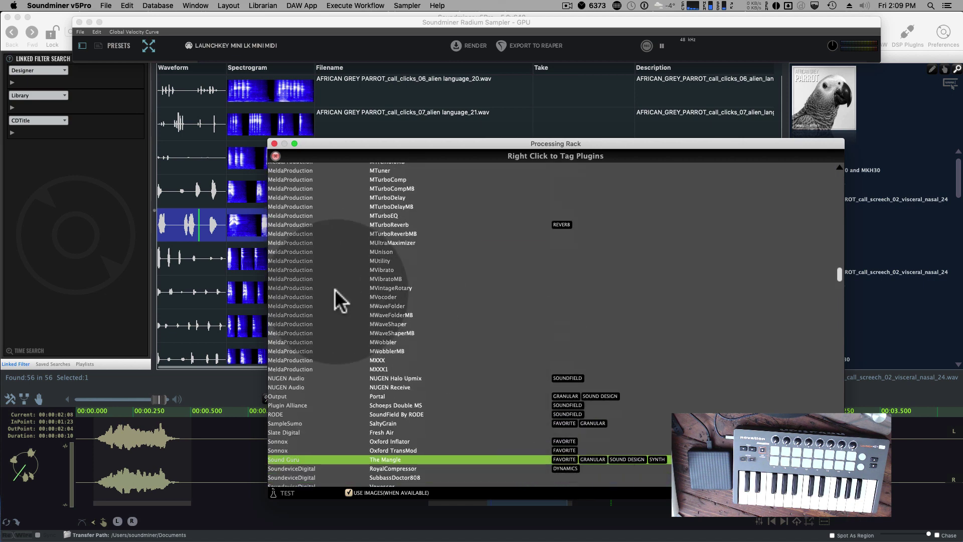
left_click(275, 155)
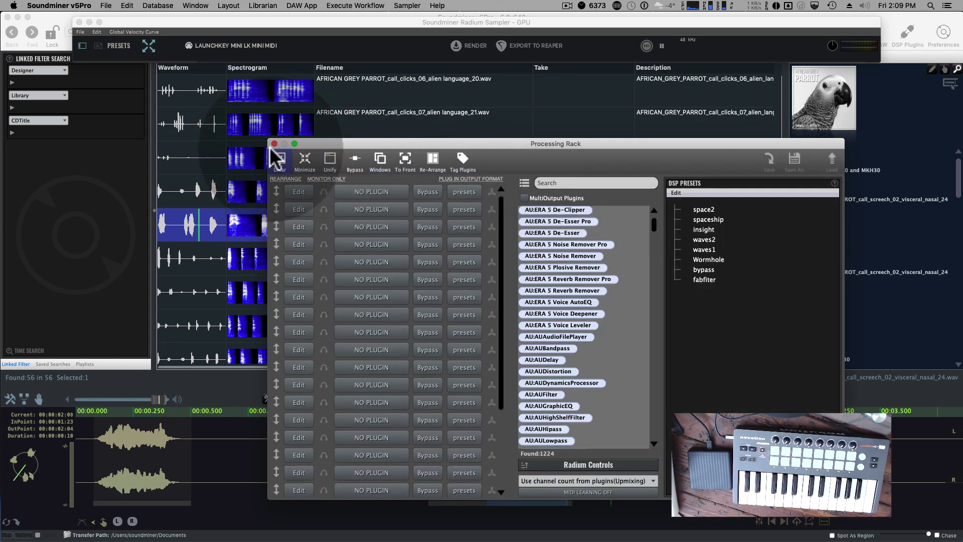
left_click(271, 148)
Load the Favorite Manipulator plugin into Radium's Plugin A and move its editor aside.
left_click(149, 45)
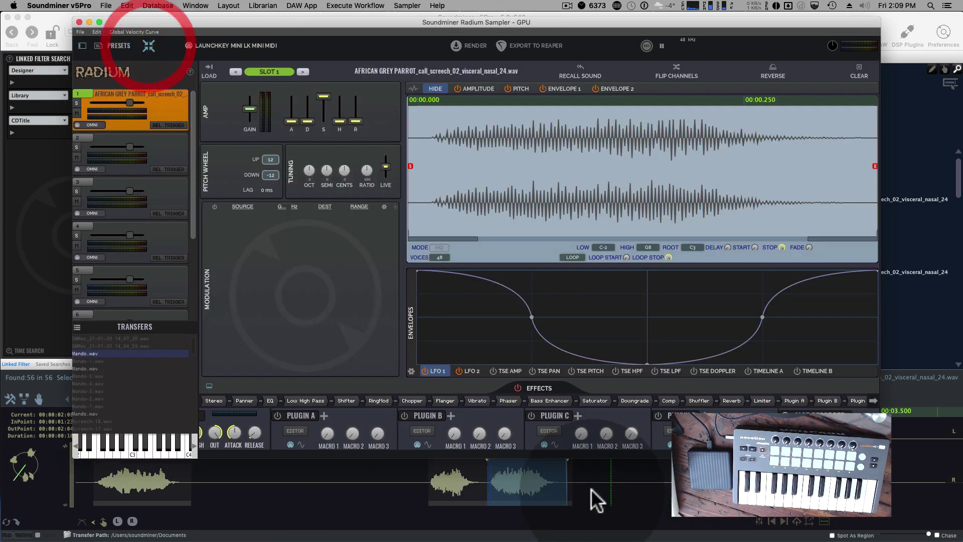
left_click(323, 418)
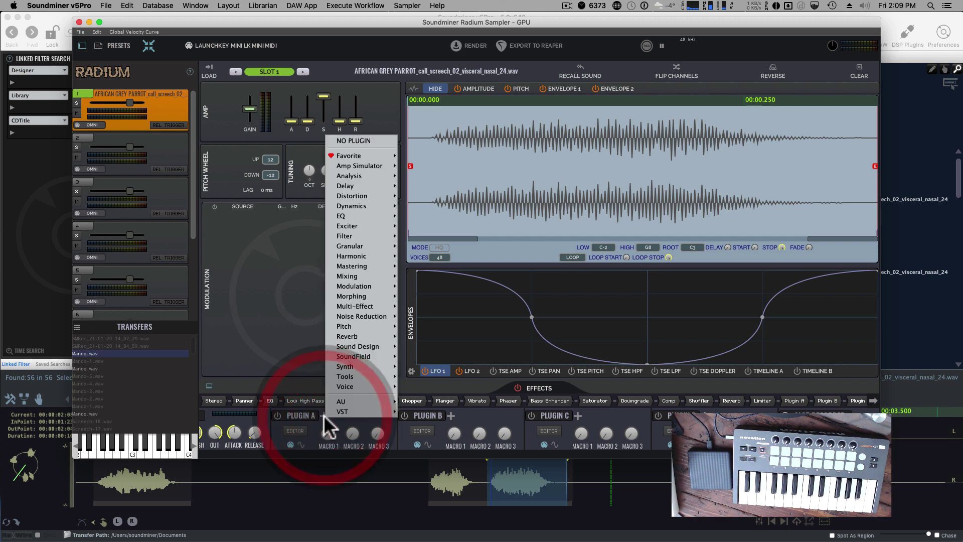
mouse_move(357, 157)
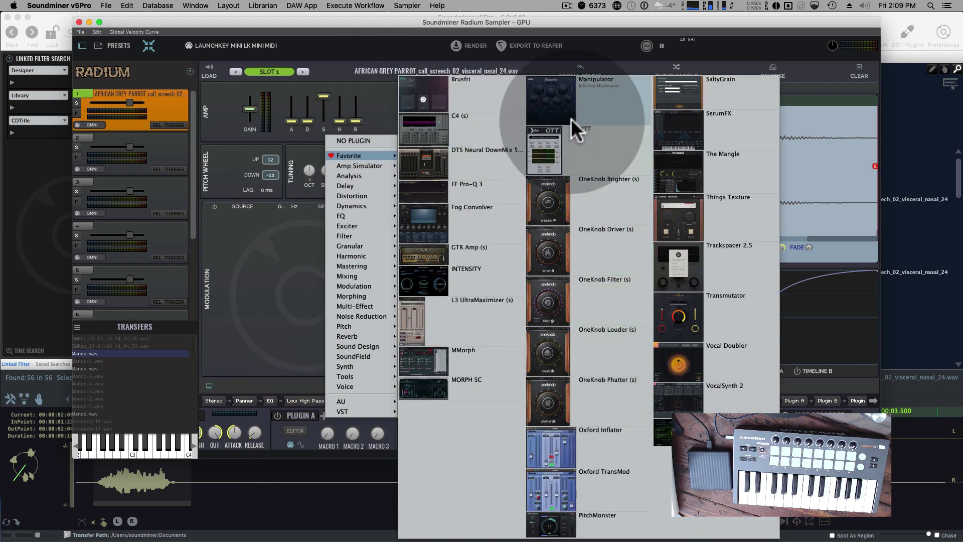
left_click(564, 102)
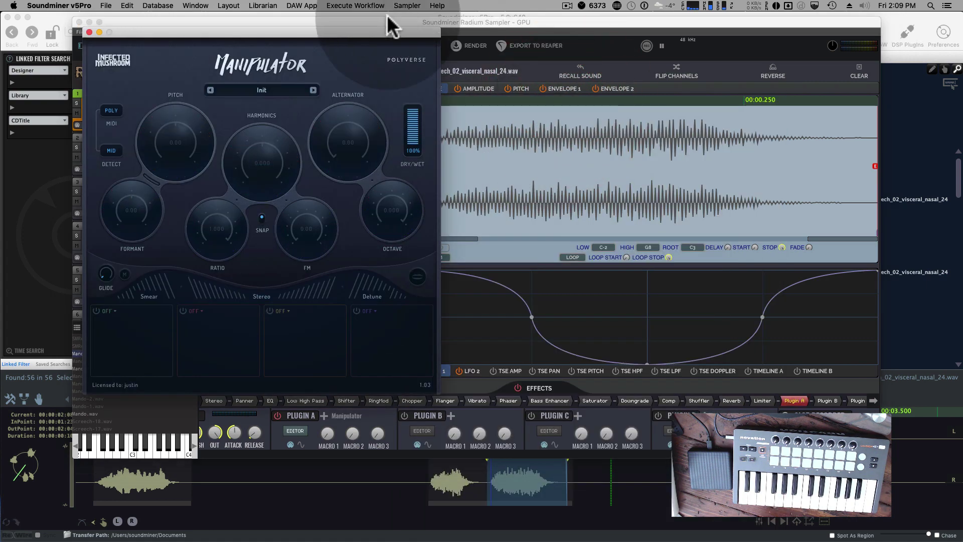
left_click_drag(332, 33, 797, 82)
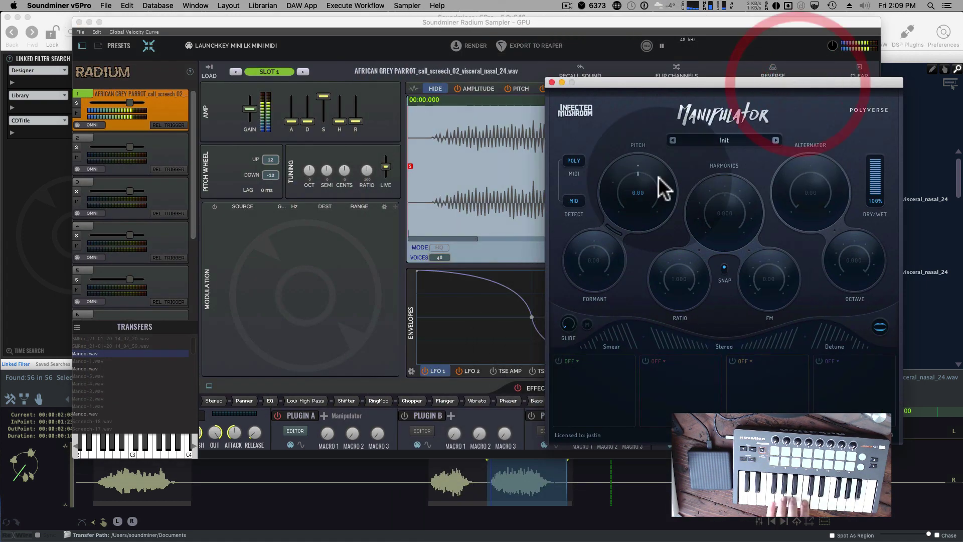
Set Manipulator's Pitch to -3.00 and Harmonics to 1.375.
left_click_drag(657, 185, 626, 212)
left_click_drag(715, 197, 707, 215)
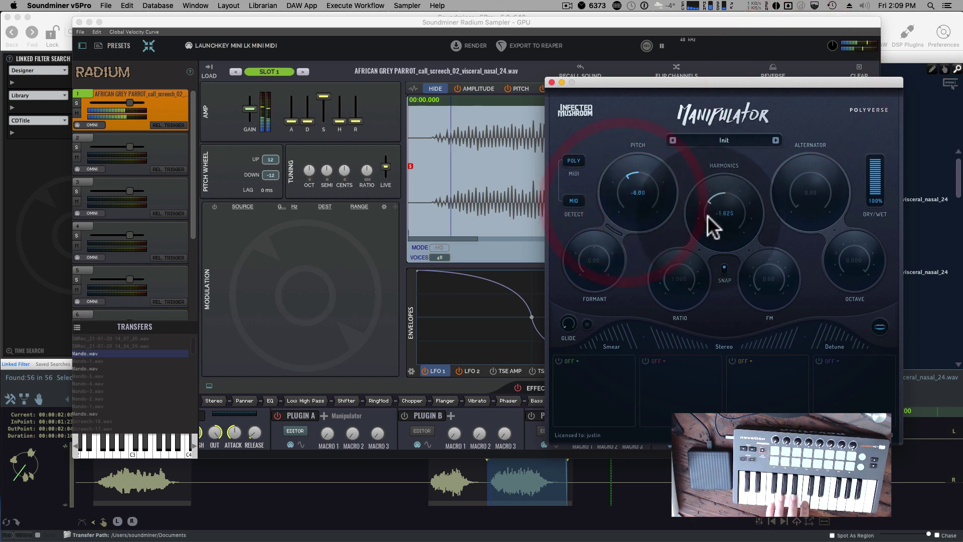
double_click(745, 196)
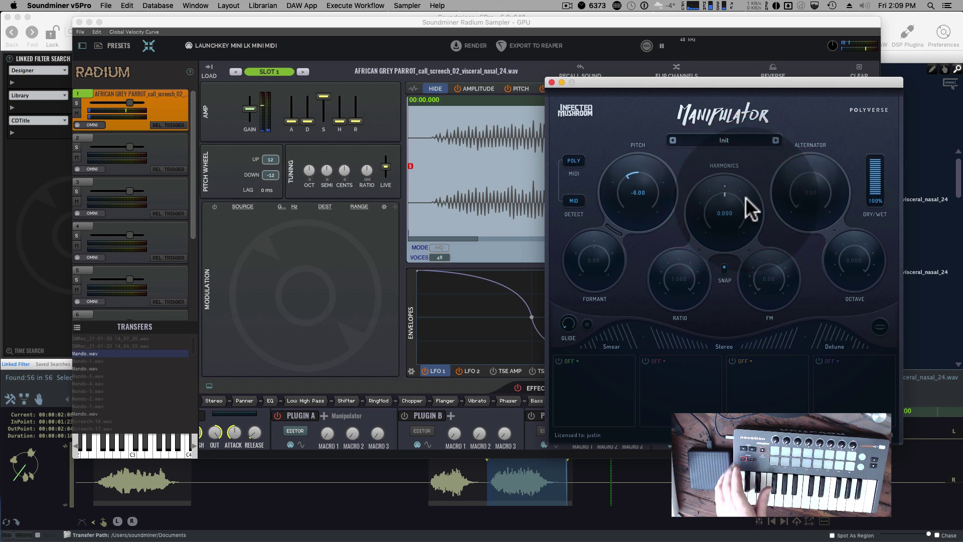
left_click_drag(721, 208, 730, 186)
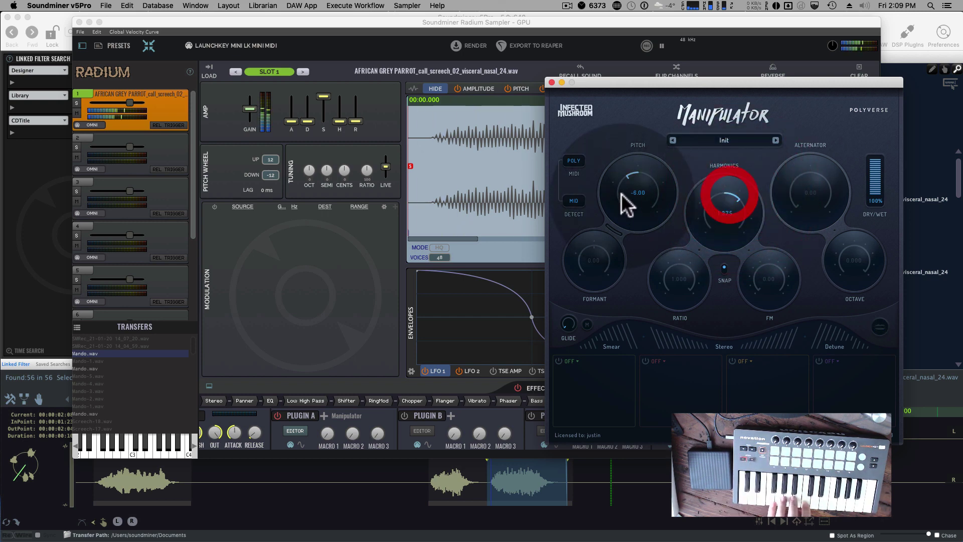
double_click(633, 176)
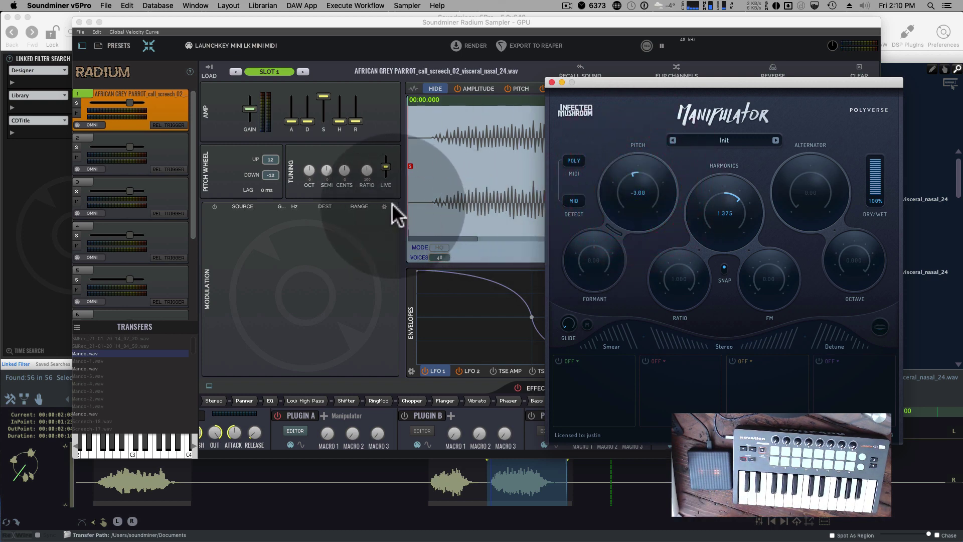
Check the MIDI input devices, then add a modulation row routing CC 113 to Plugin A's Macro 1.
left_click(187, 44)
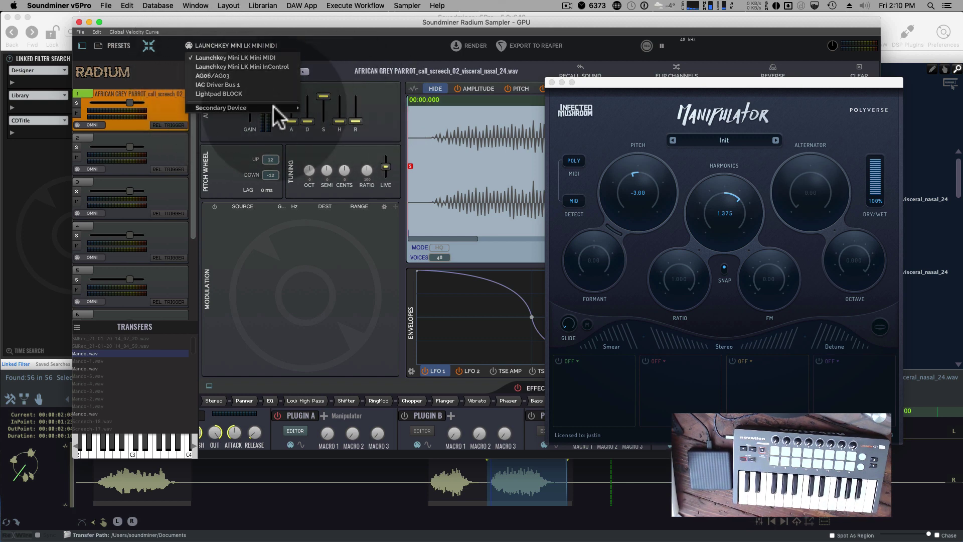
left_click(330, 258)
left_click(394, 206)
left_click(234, 215)
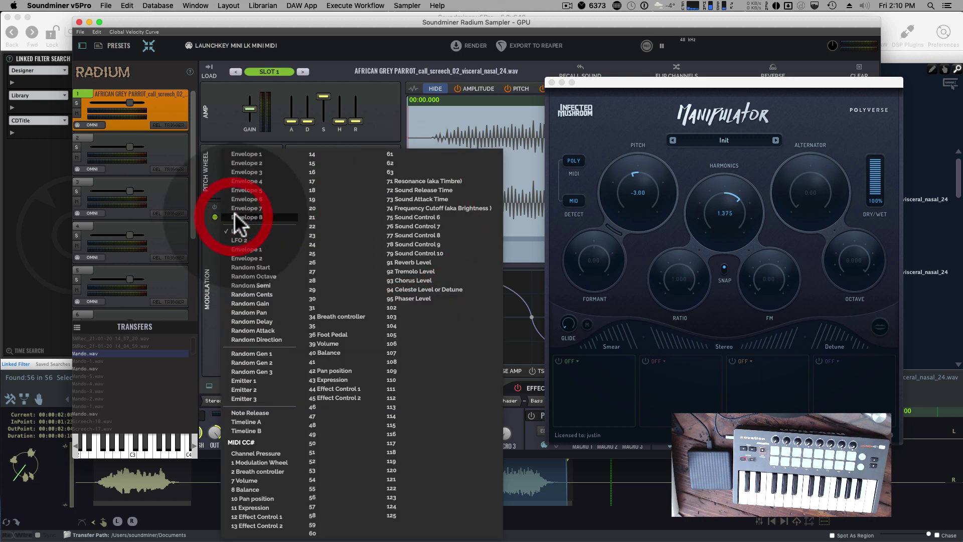
left_click(406, 403)
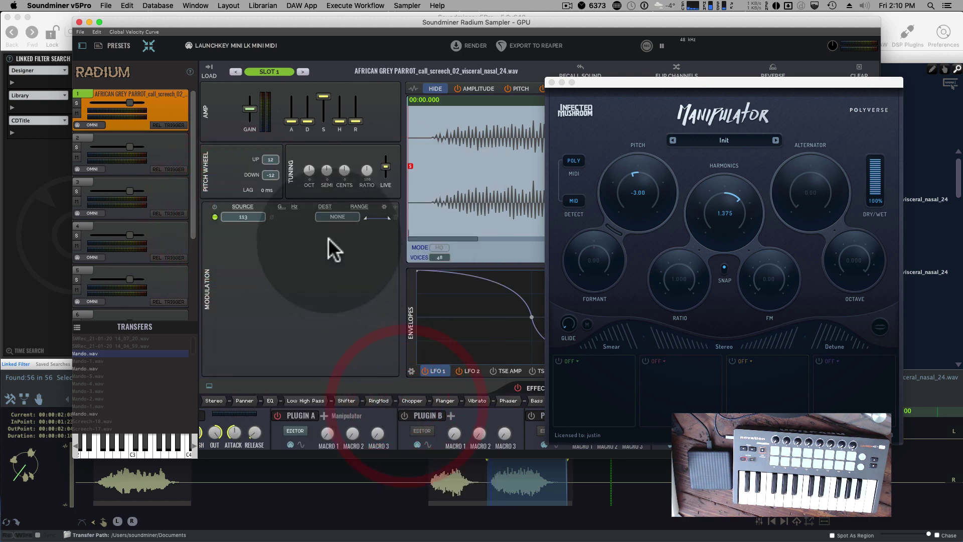
left_click(334, 216)
mouse_move(359, 390)
left_click(424, 370)
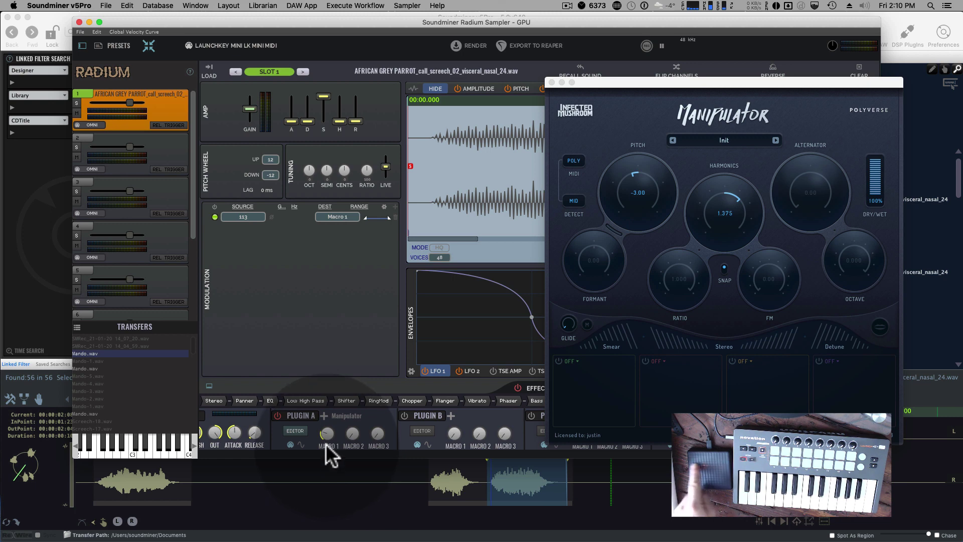
Add a second modulation row routing controller 114 to Plugin A's Macro 2.
left_click(394, 206)
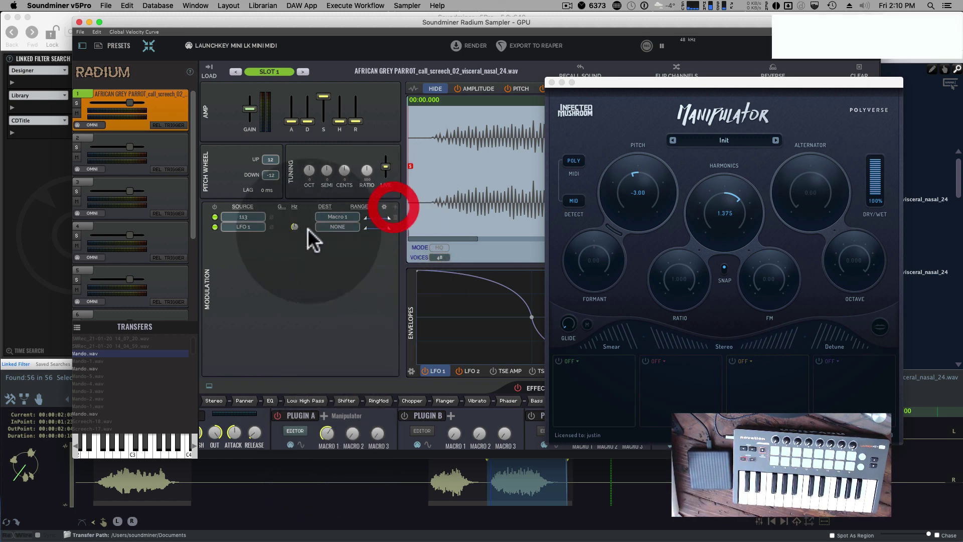
left_click(233, 225)
left_click(406, 413)
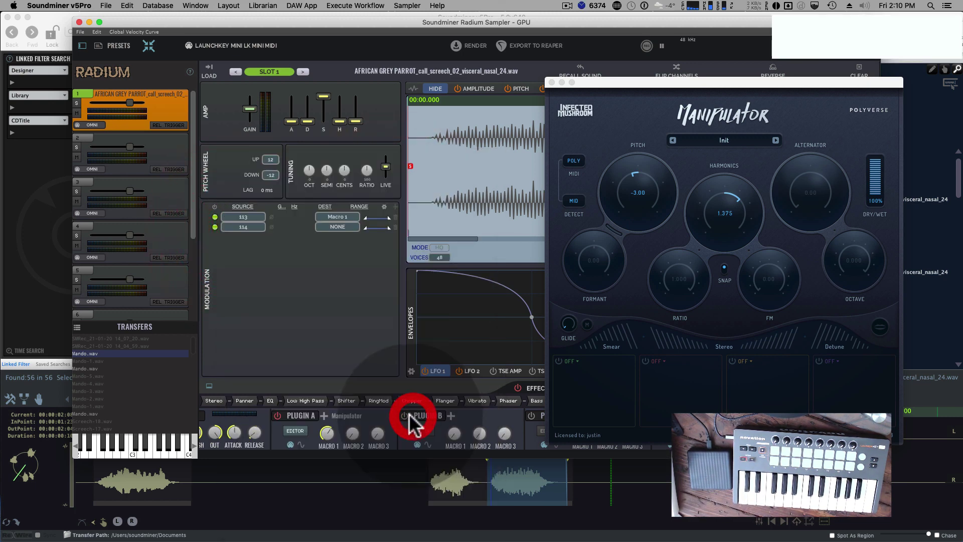
left_click(335, 226)
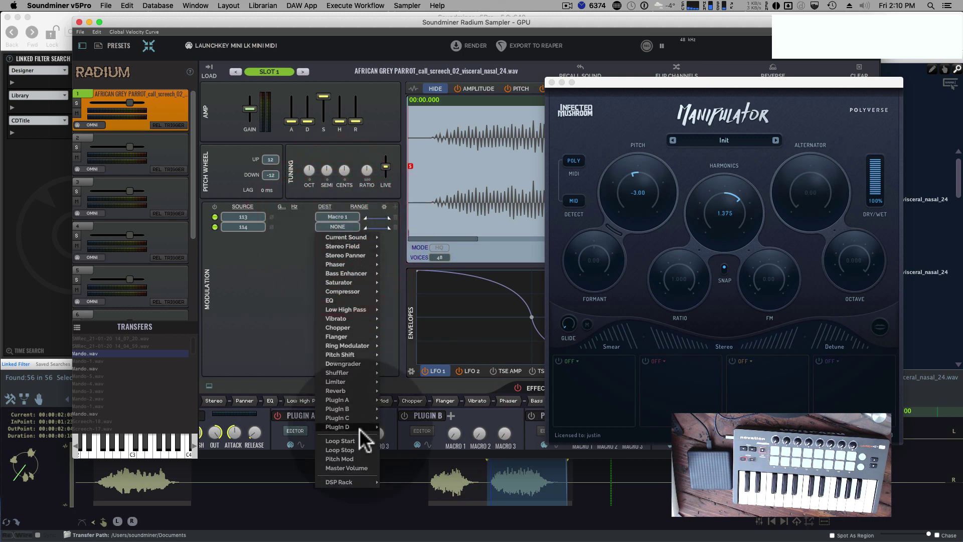
left_click(406, 389)
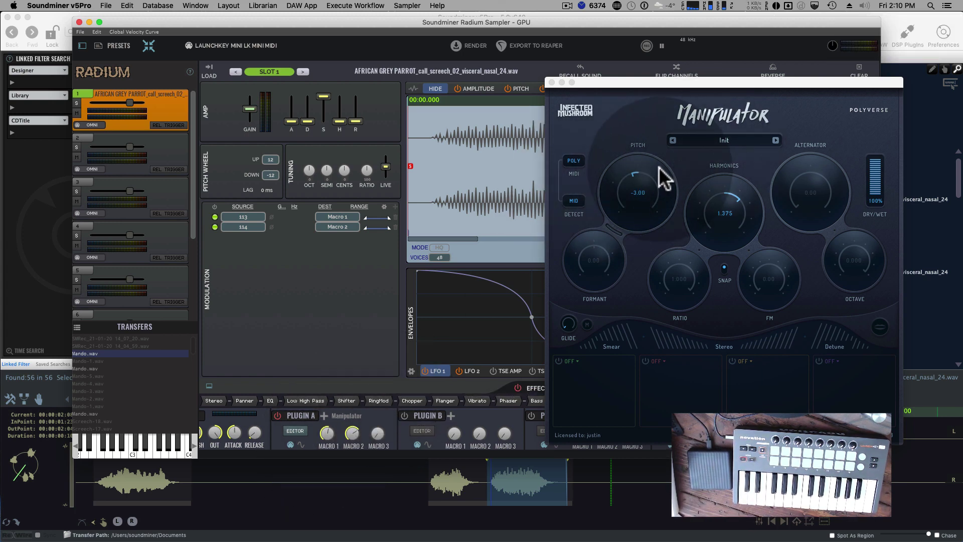
Touch the Manipulator's Pitch knob and assign Pitch to Macro 1.
left_click_drag(636, 183, 634, 210)
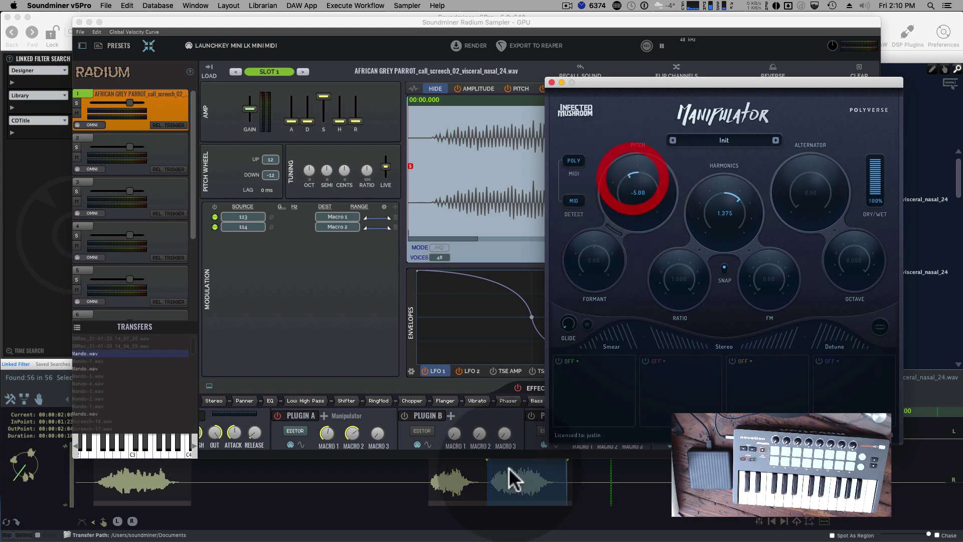
left_click(326, 433)
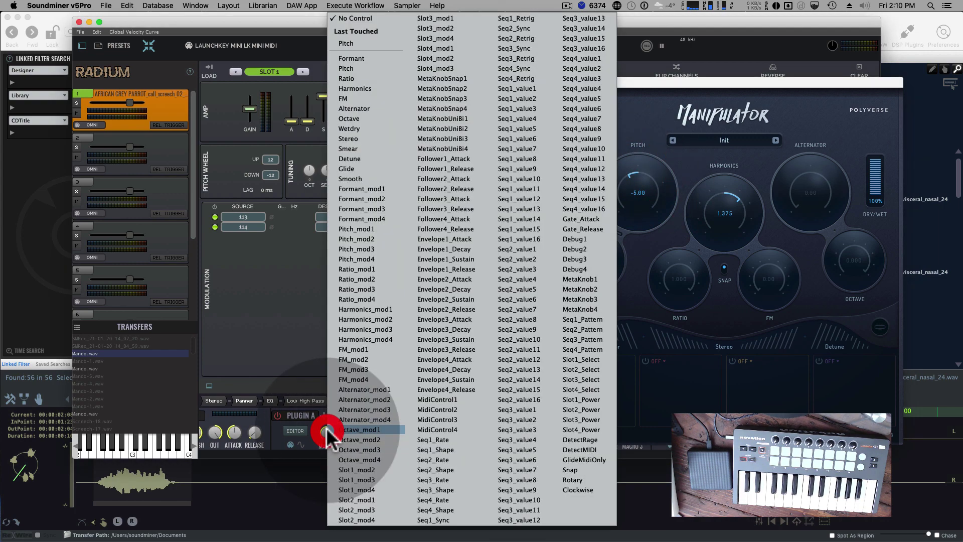
left_click(355, 39)
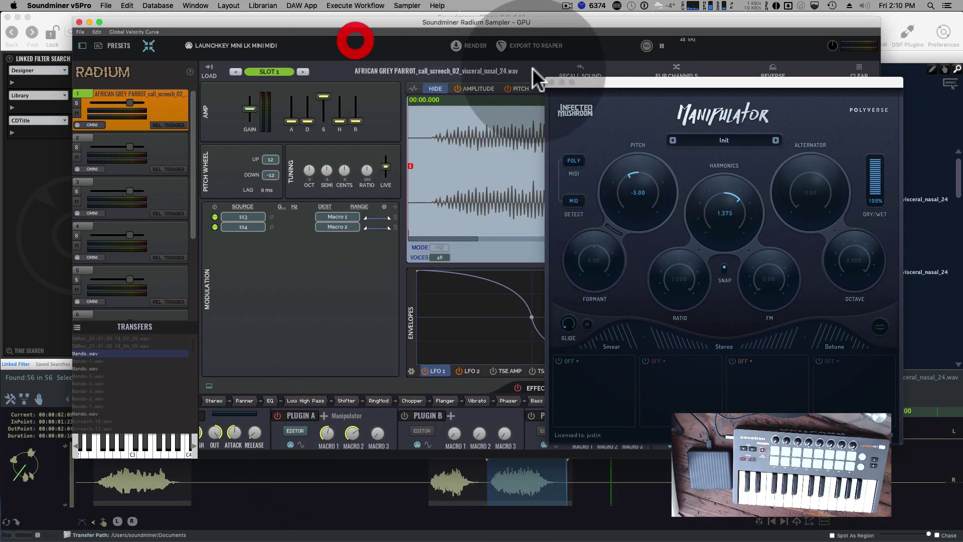
Touch the Manipulator's Harmonics knob and assign Harmonics to Macro 2.
right_click(729, 213)
left_click(728, 213)
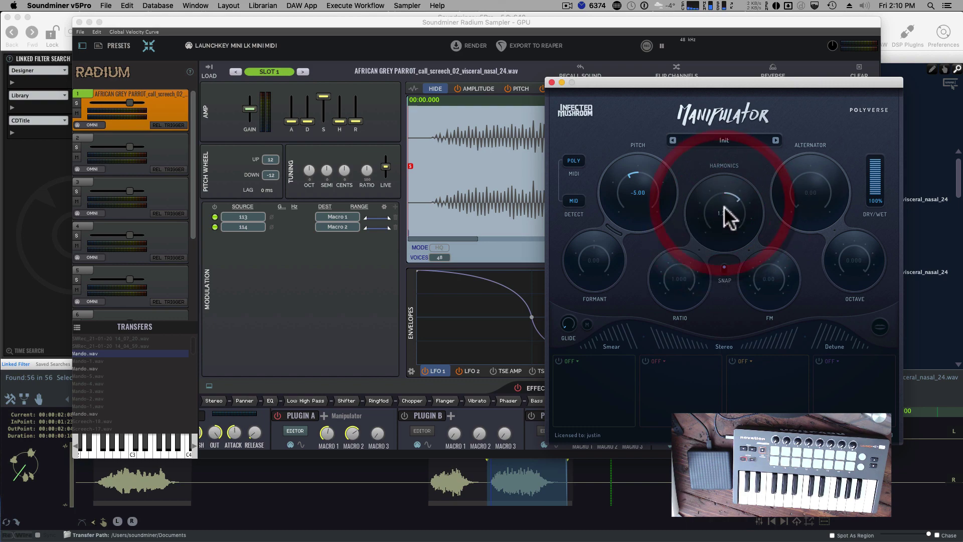
left_click(729, 213)
left_click(352, 432)
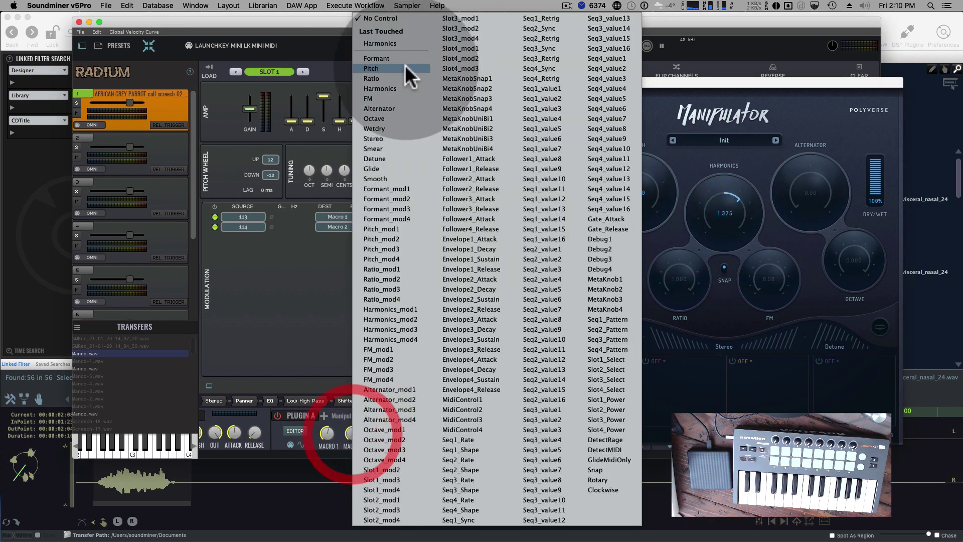
left_click(397, 43)
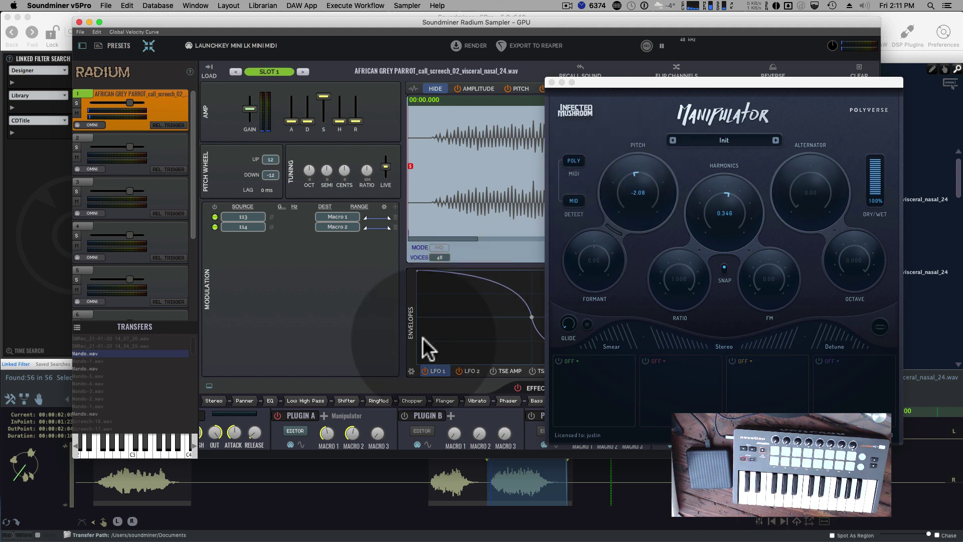
Play the parrot sample and sweep Pitch to 3.97 and Harmonics to 0.499 from the LightPad.
left_click(290, 443)
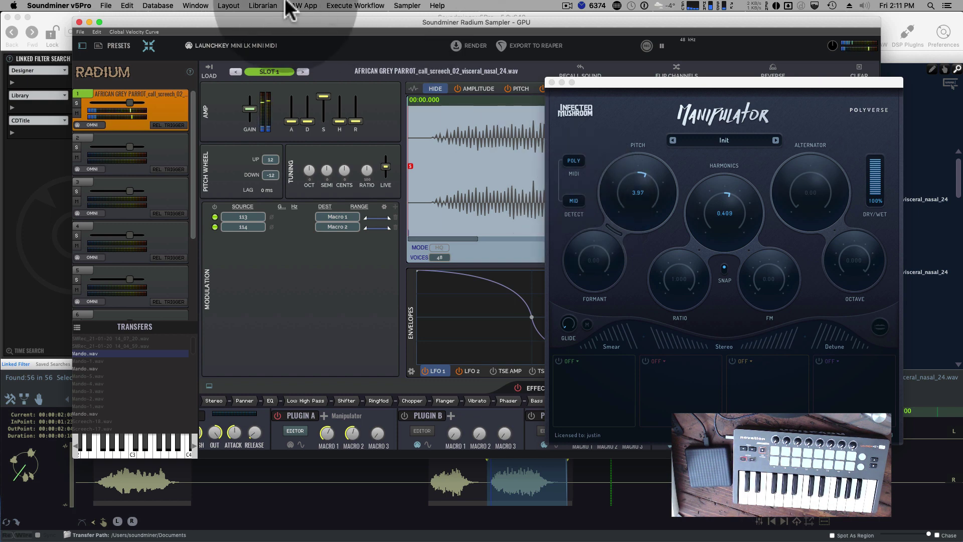
Select empty slot 2, collapse the sampler and switch the database to EITR.
left_click(176, 145)
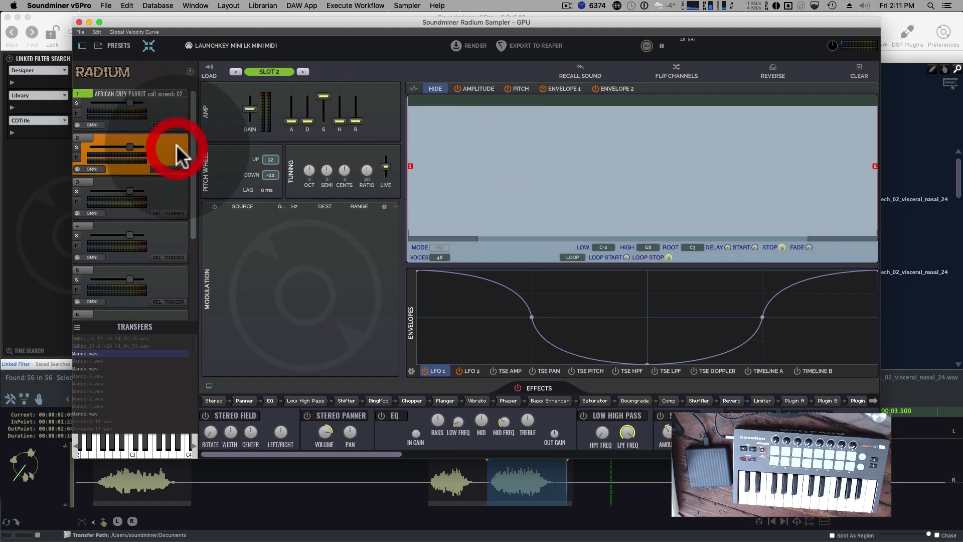
left_click_drag(252, 21, 327, 62)
left_click(226, 88)
left_click(278, 31)
left_click(275, 40)
scroll(548, 274, "down", 10)
scroll(546, 267, "down", 15)
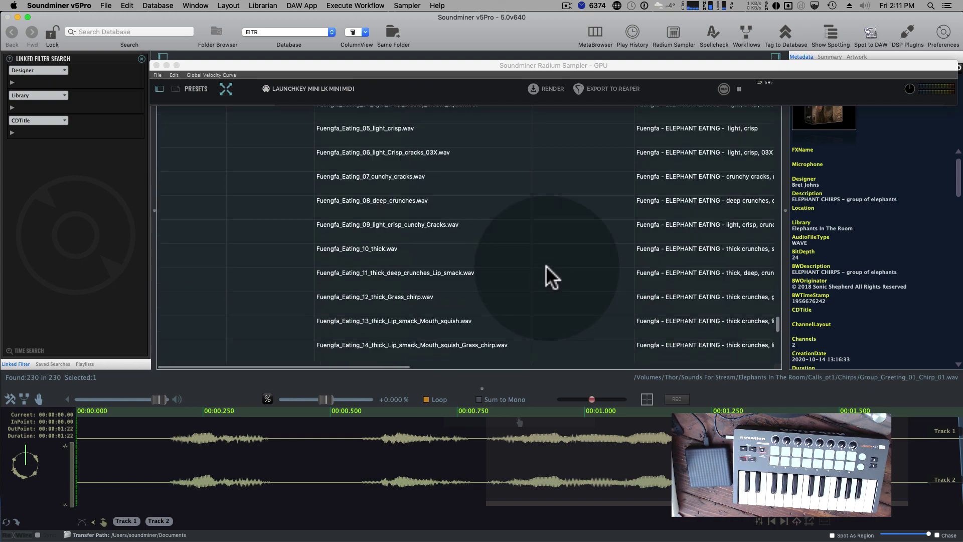
Search the EITR database for 'quincy' to list the growl recordings.
key("super+f")
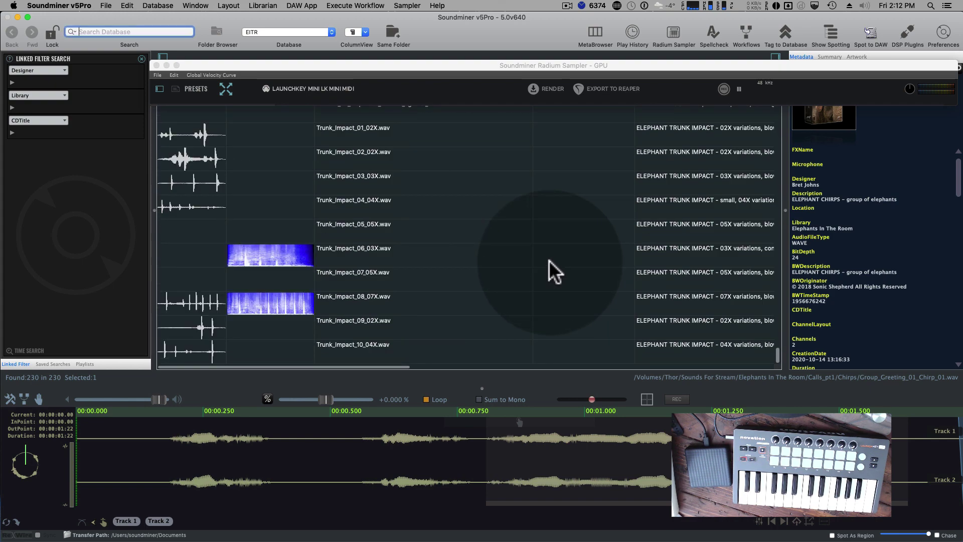
type("neat")
key("Return")
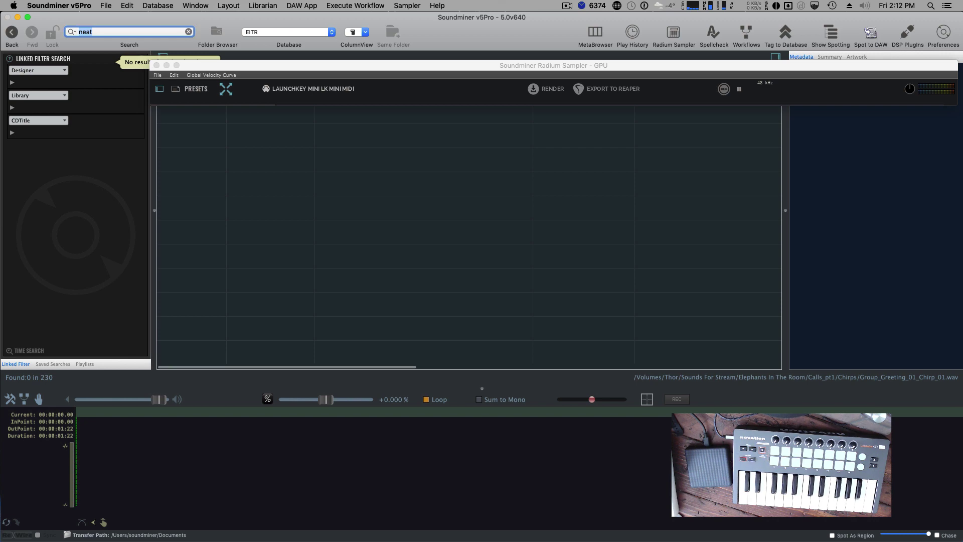
key("Return")
Select Quincy_Growl_03 and mark its region from about 6 to 10 seconds.
left_click(560, 134)
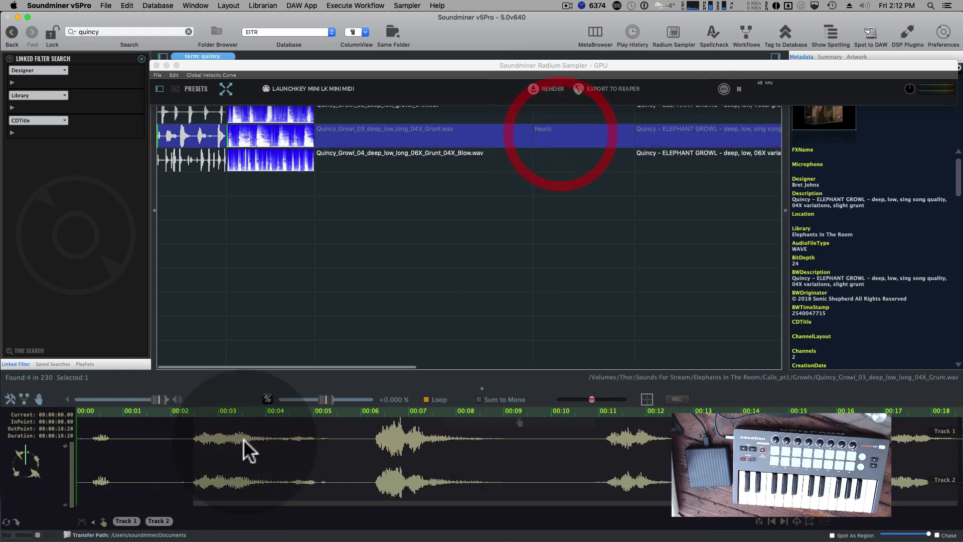
left_click(371, 471)
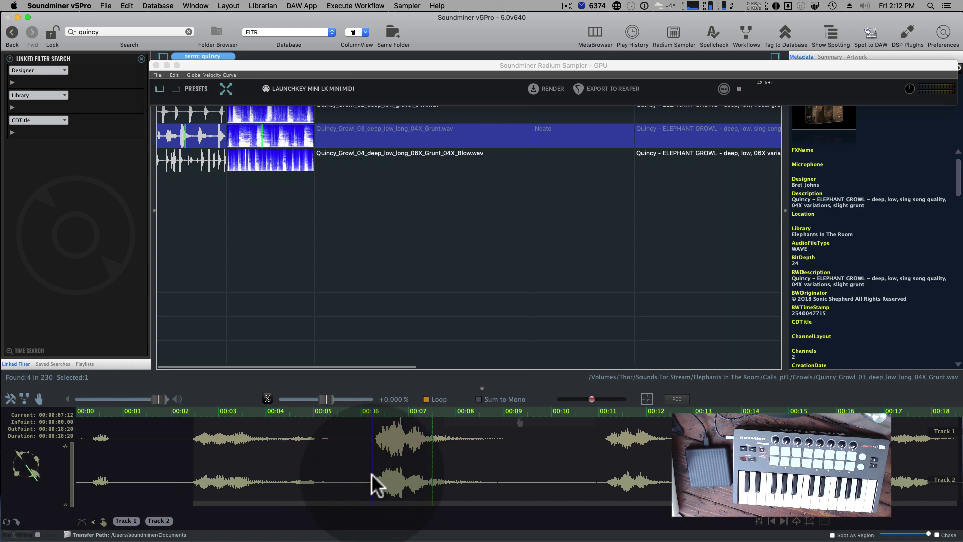
left_click_drag(371, 471, 550, 472)
left_click(552, 480)
Expand and reposition the Radium sampler, then send the marked growl region to slot 2.
left_click(226, 89)
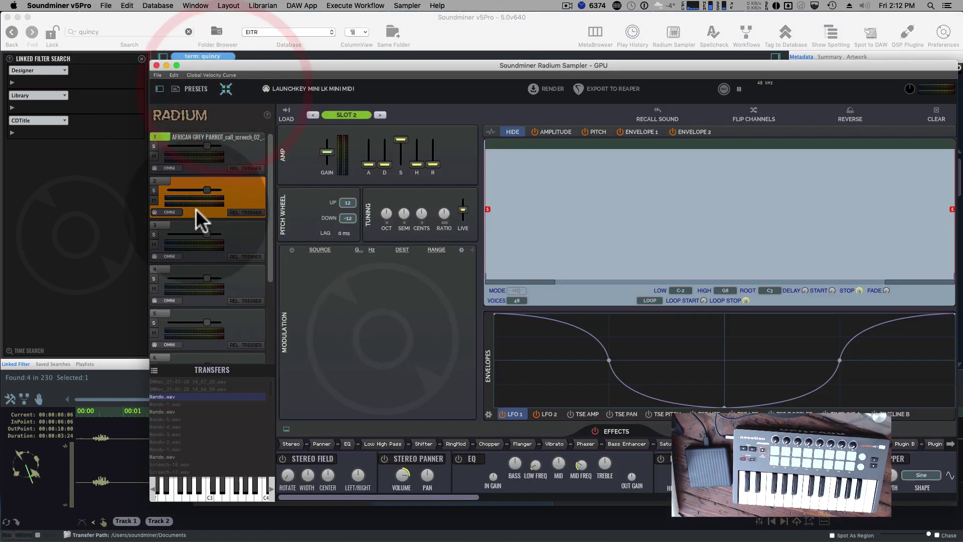
left_click_drag(266, 65, 201, 68)
left_click(180, 205)
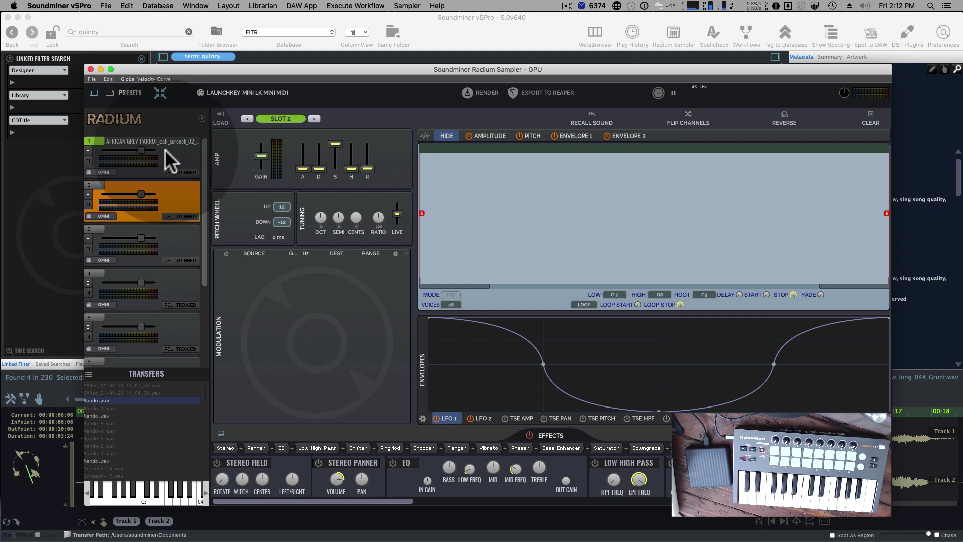
left_click(169, 164)
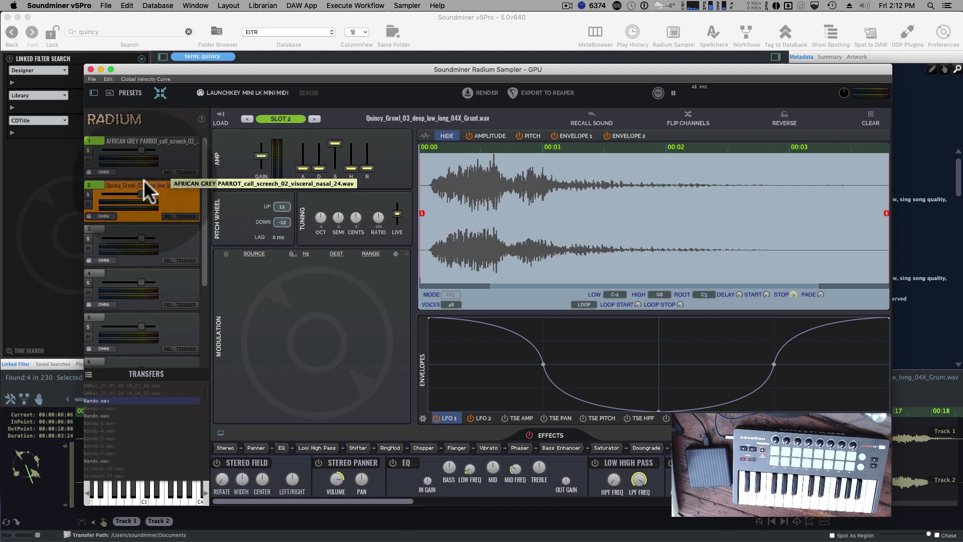
Drag slot 2's S start marker slightly right so the growl starts later.
left_click(538, 221)
left_click_drag(420, 214, 431, 215)
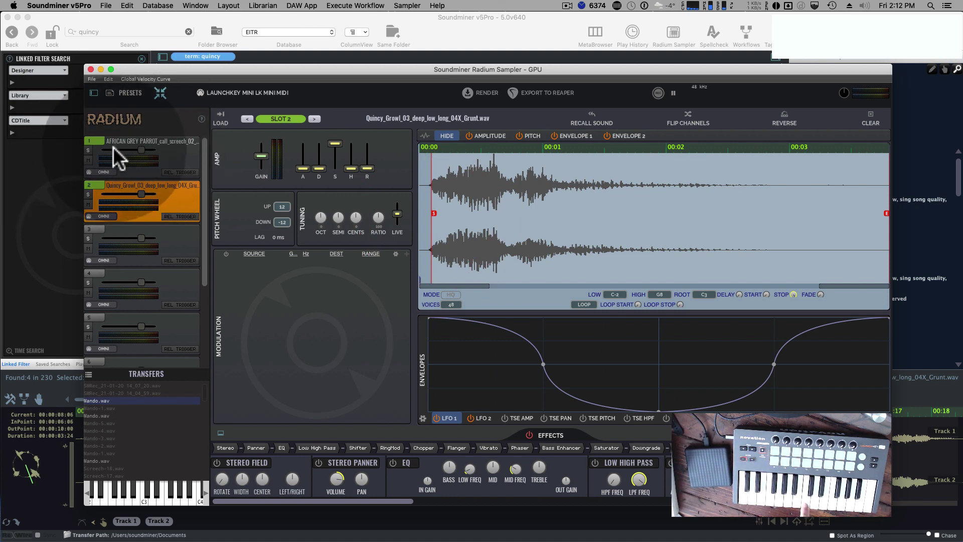
left_click(180, 156)
left_click(179, 190)
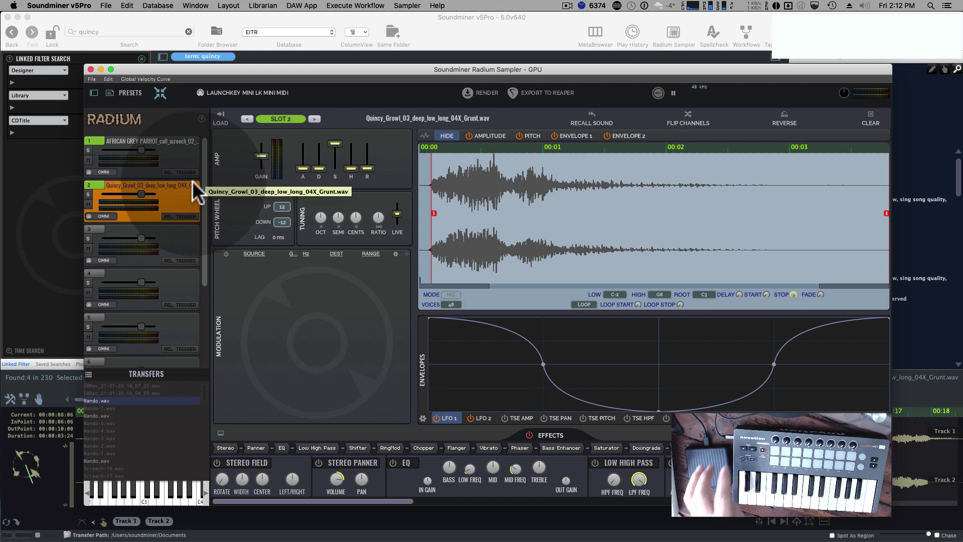
Set slot 1's parrot sample OCT to -2 and turn off its solo.
left_click(179, 146)
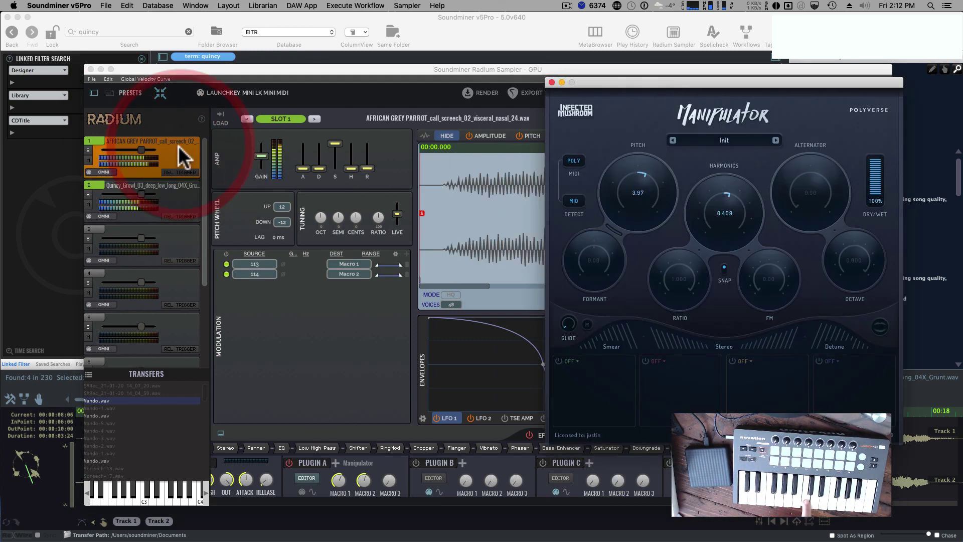
left_click_drag(311, 213, 318, 241)
left_click(317, 219)
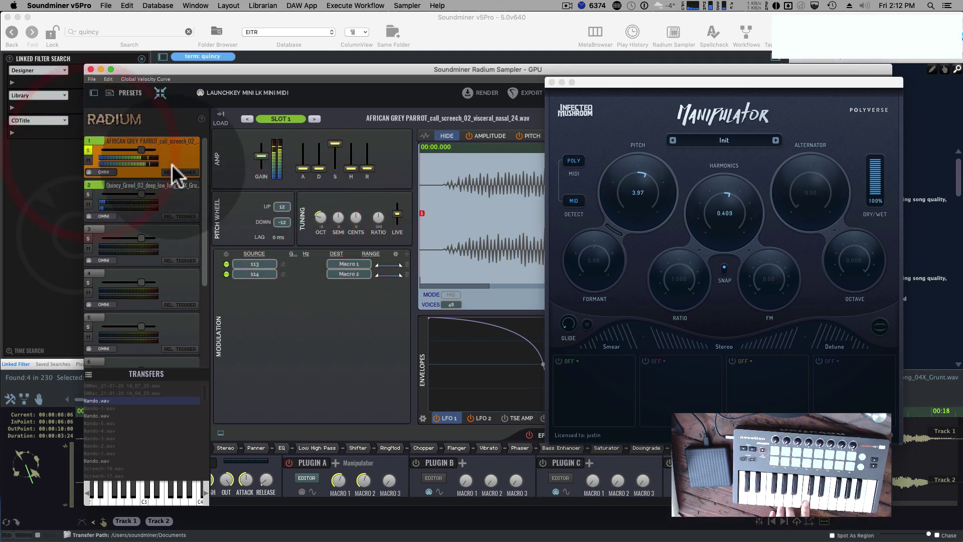
left_click(320, 220)
left_click(89, 148)
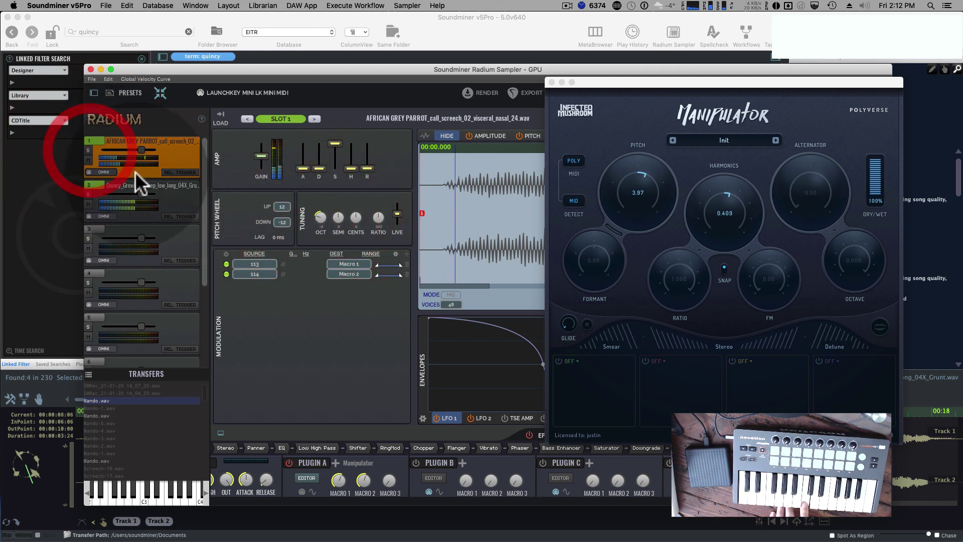
Move slot 2's growl sample start slightly later and audition it.
mouse_move(421, 213)
left_mouse_down()
mouse_move(435, 215)
mouse_move(421, 214)
left_mouse_up()
left_click(174, 201)
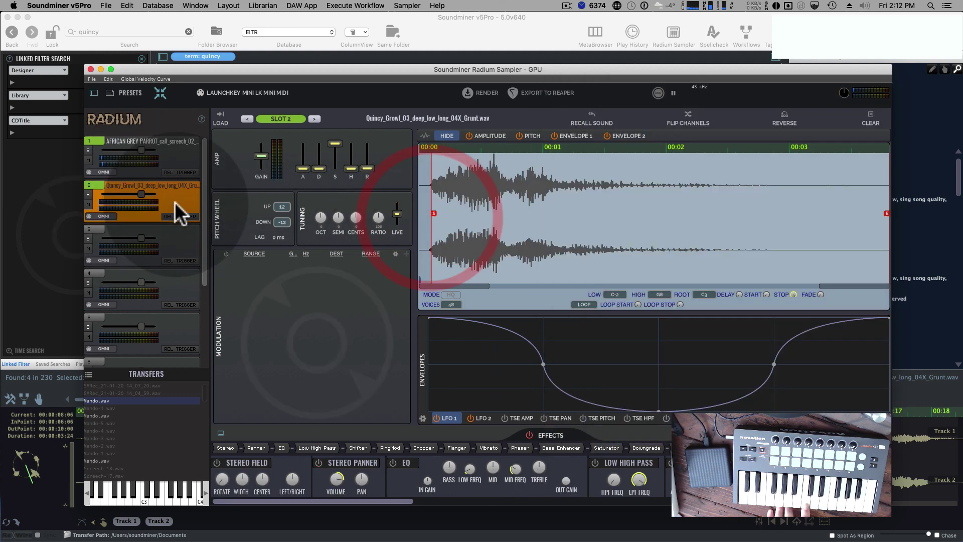
left_click(434, 212)
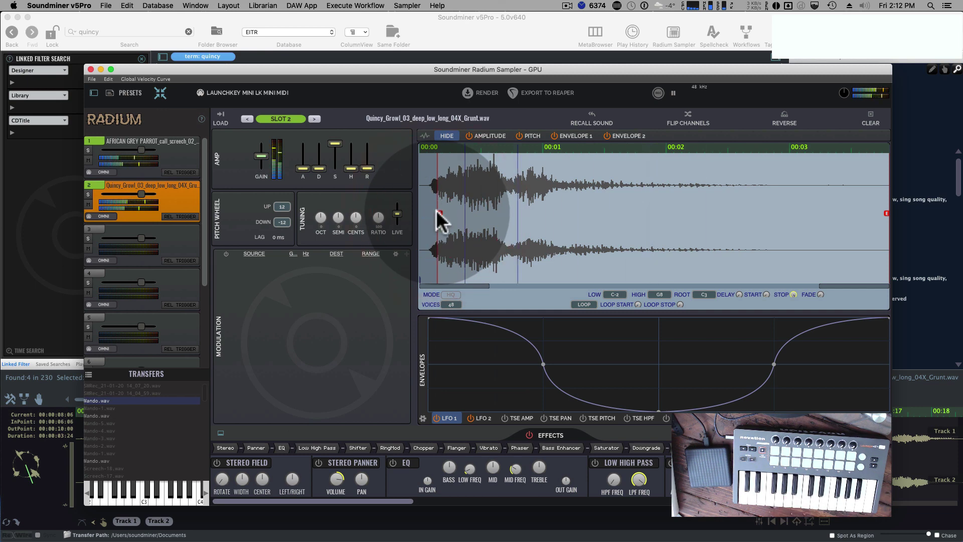
Add a slot 2 modulation row routing Envelope 1 to Master Volume, and mute slot 1.
left_click(406, 253)
left_click(251, 263)
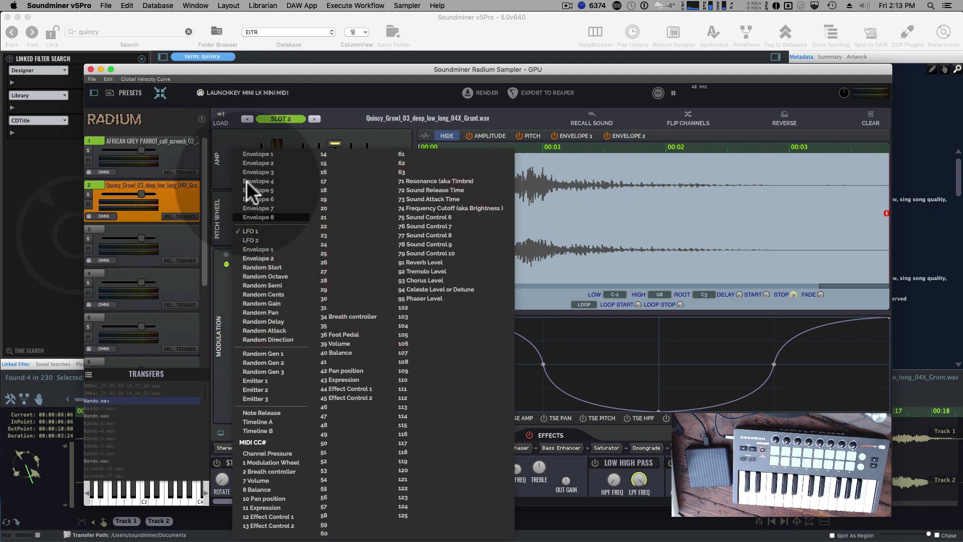
left_click(265, 152)
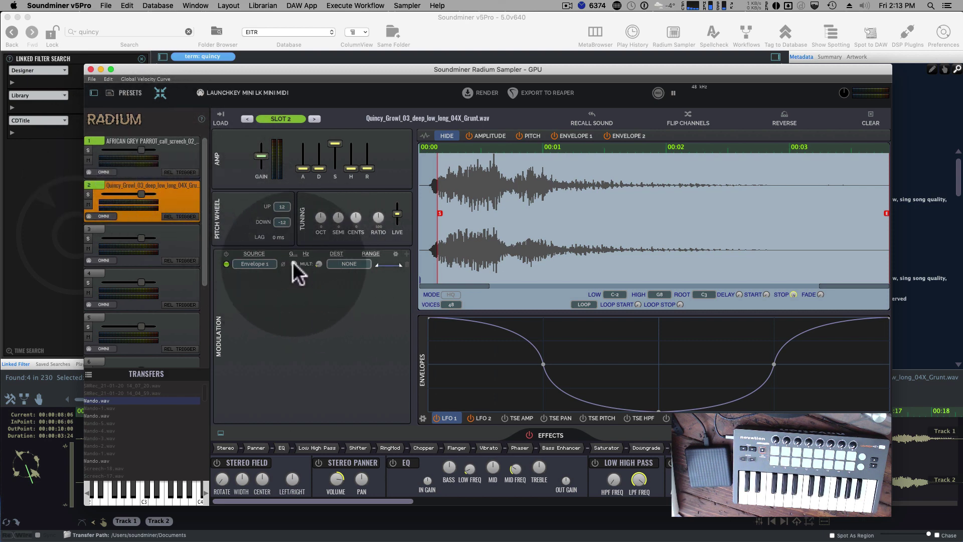
left_click(342, 263)
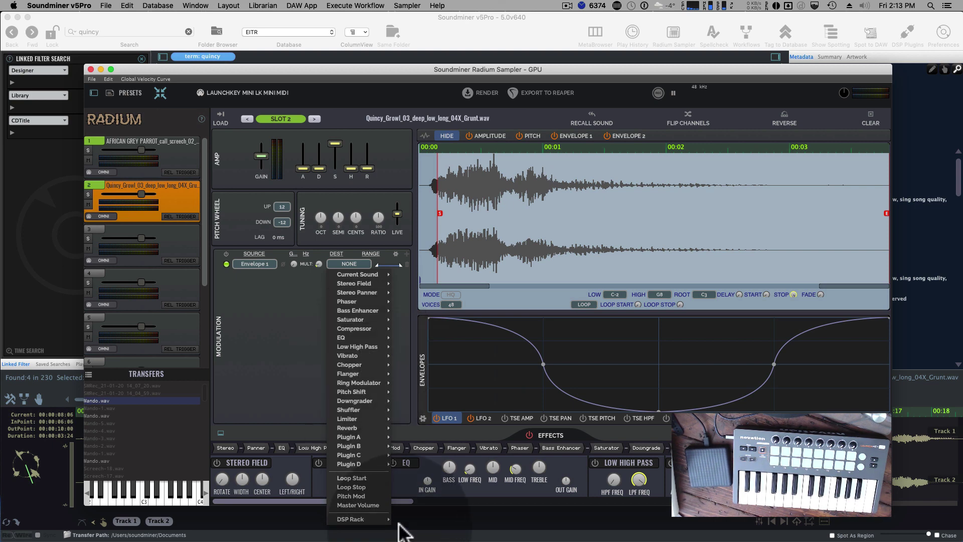
left_click(375, 505)
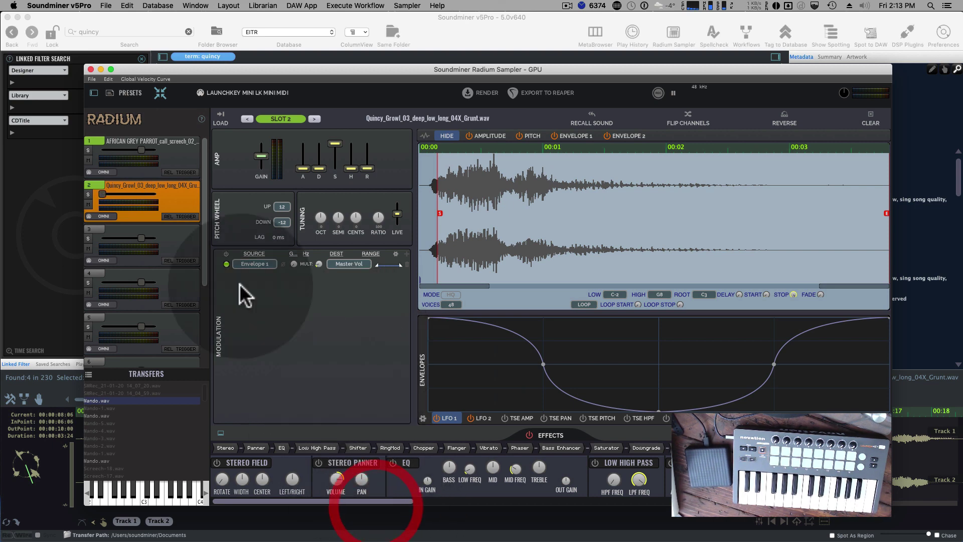
left_click(88, 161)
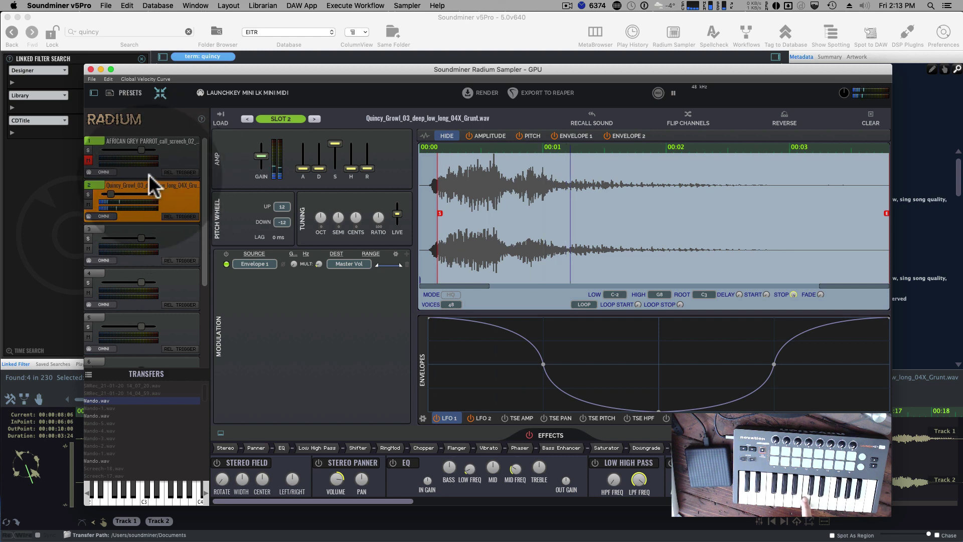
Close the Manipulator window and adjust slot 2's modulation glide and multiplier knobs.
left_click(177, 155)
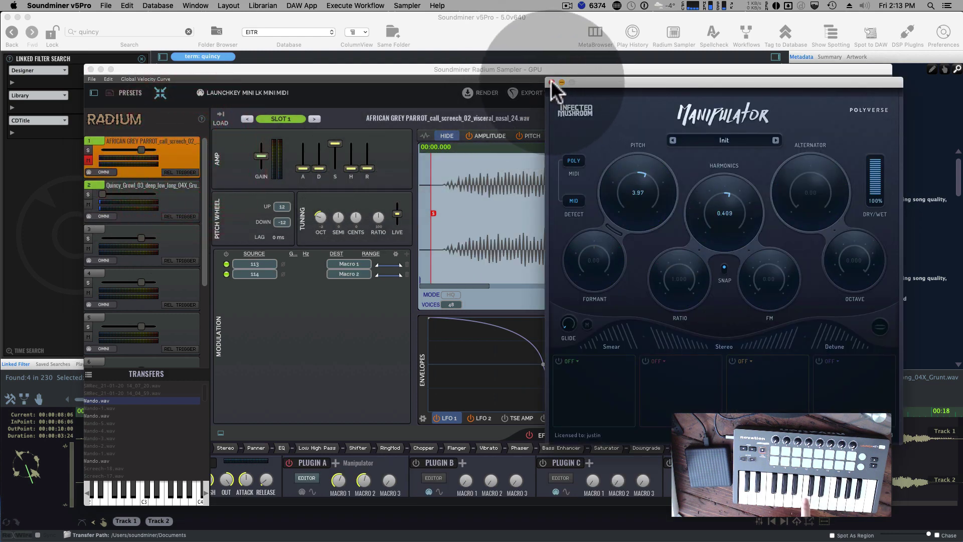
left_click(554, 89)
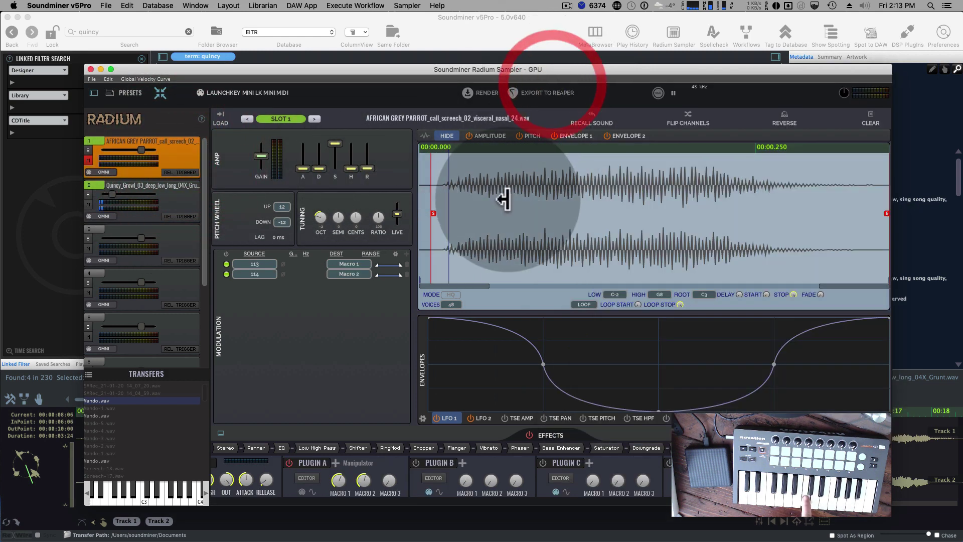
left_click(188, 197)
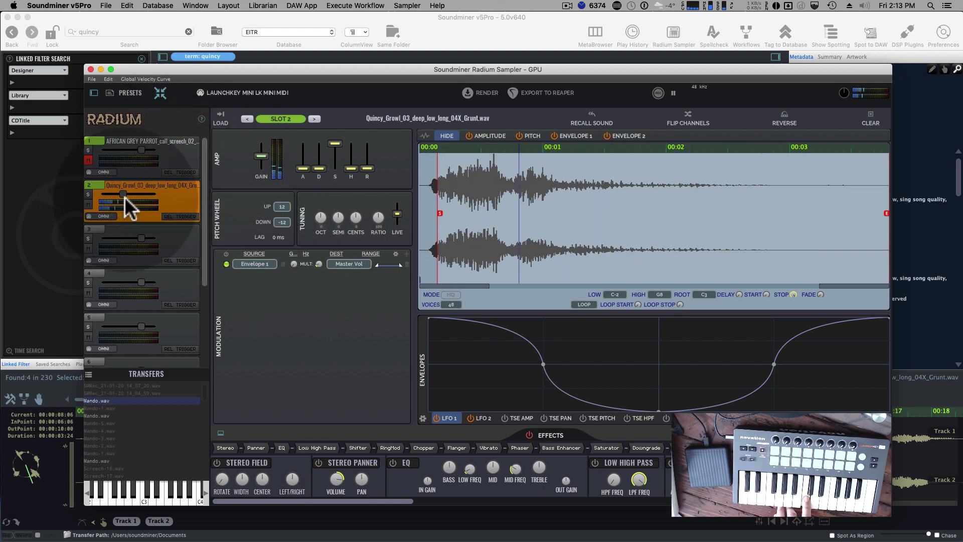
left_click_drag(294, 262, 299, 242)
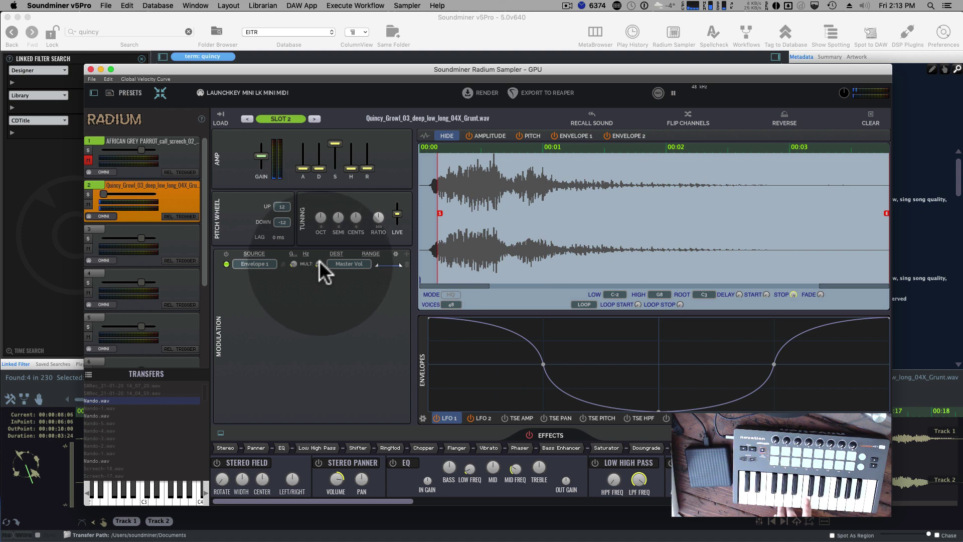
left_click_drag(318, 260, 315, 267)
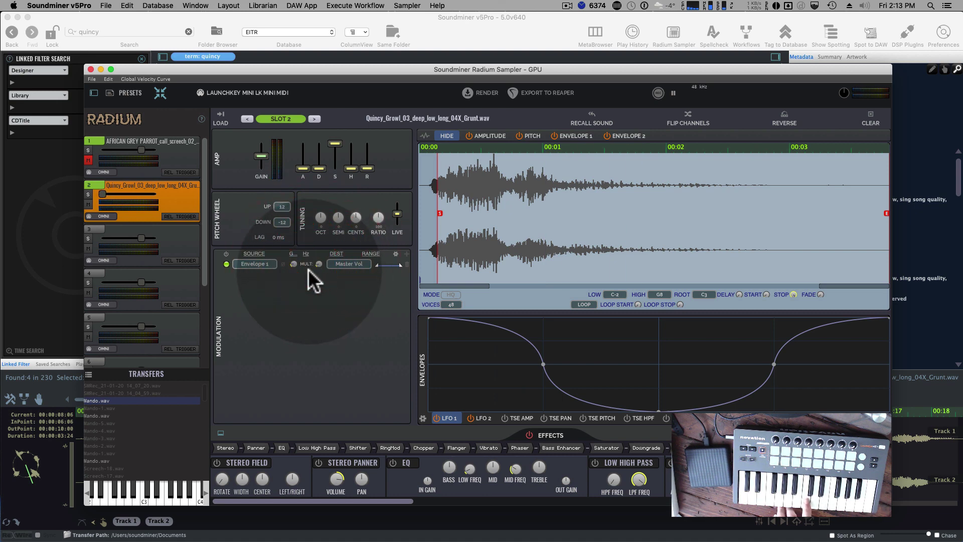
Raise the growl's Envelope 1 to Master Volume multiplier further, then unmute slot 1.
left_click(188, 167)
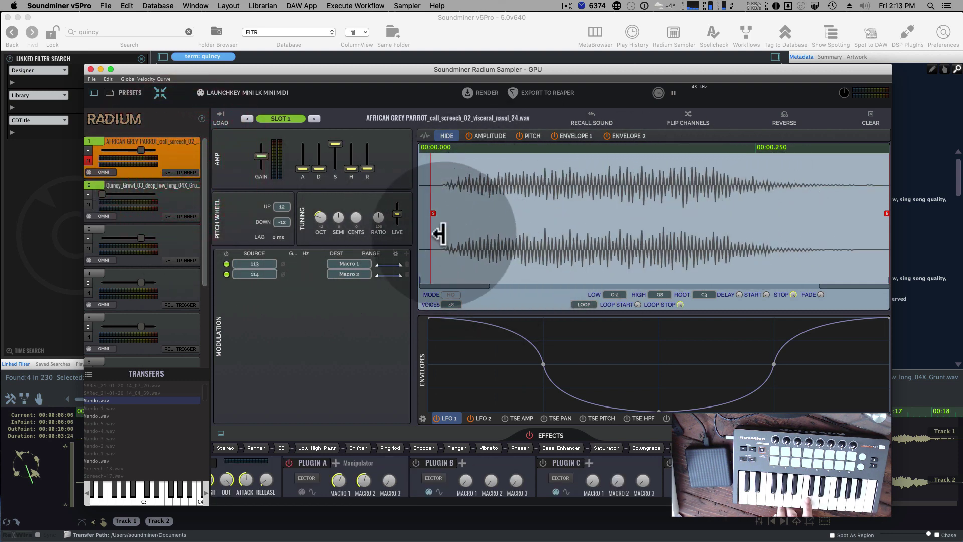
left_click(172, 153)
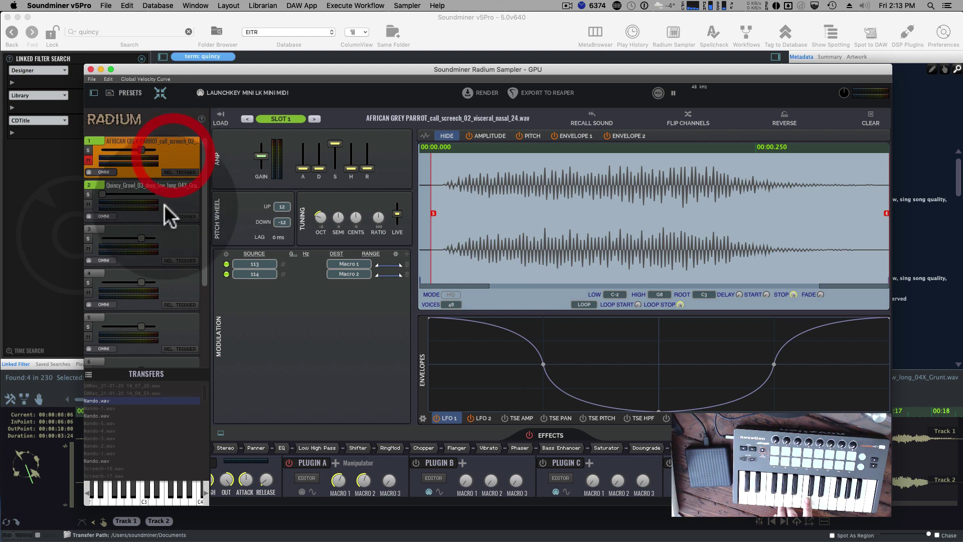
left_click(184, 203)
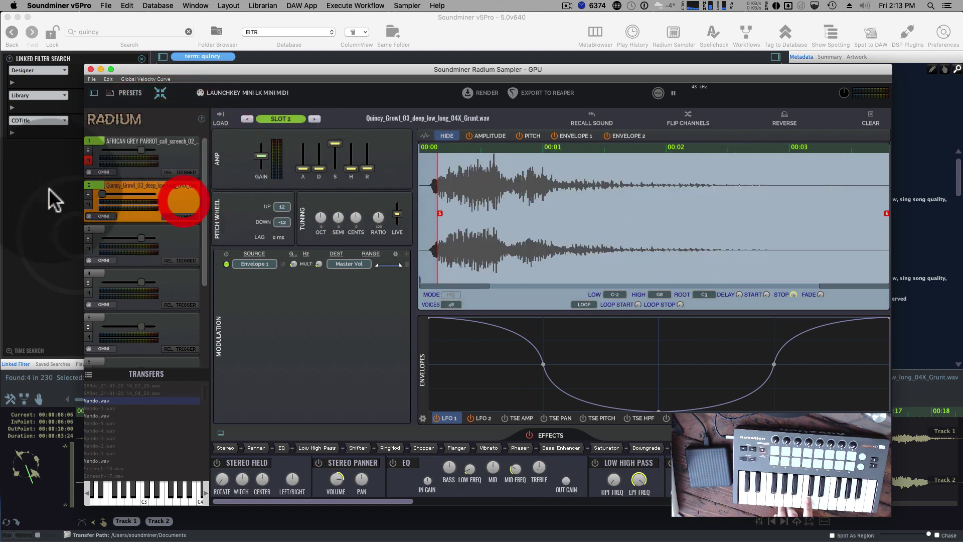
left_click_drag(108, 198, 103, 197)
left_click_drag(317, 262, 321, 245)
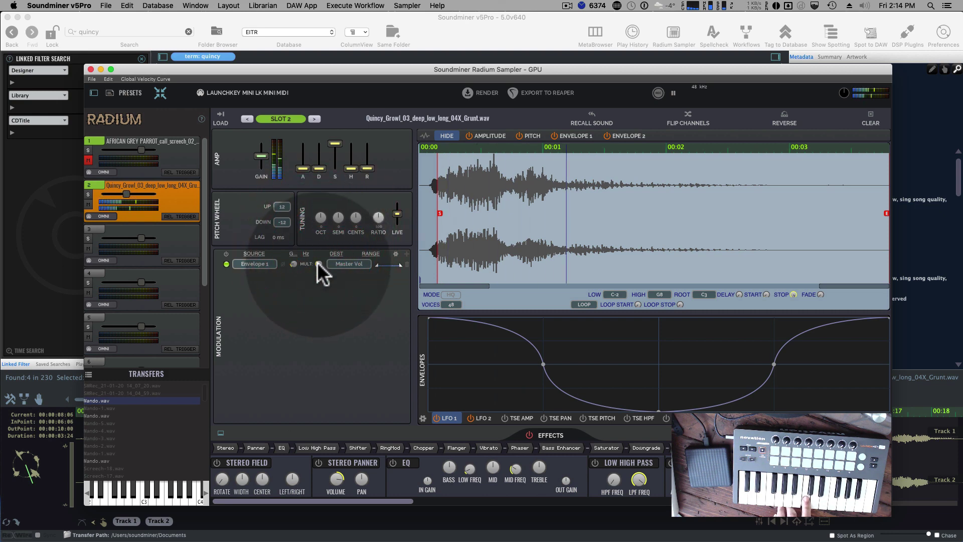
left_click(317, 251)
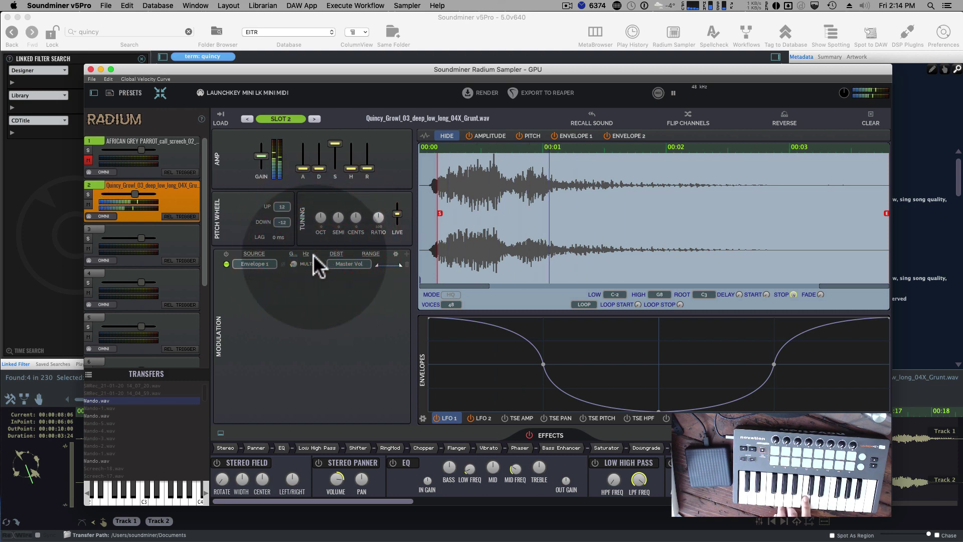
left_click(89, 160)
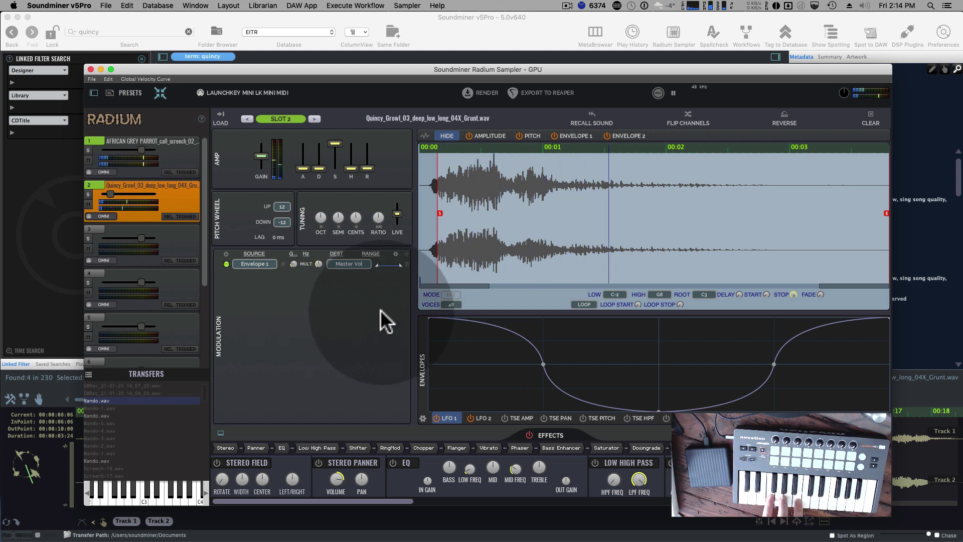
Switch off the envelope route, reset slot 2's level fader to default, then re-enable the route.
left_click(227, 263)
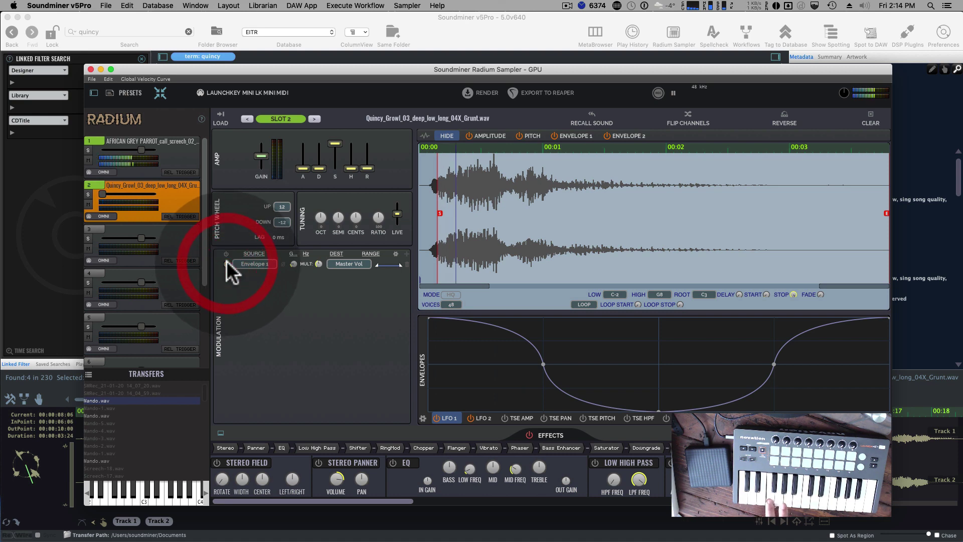
left_click(101, 194)
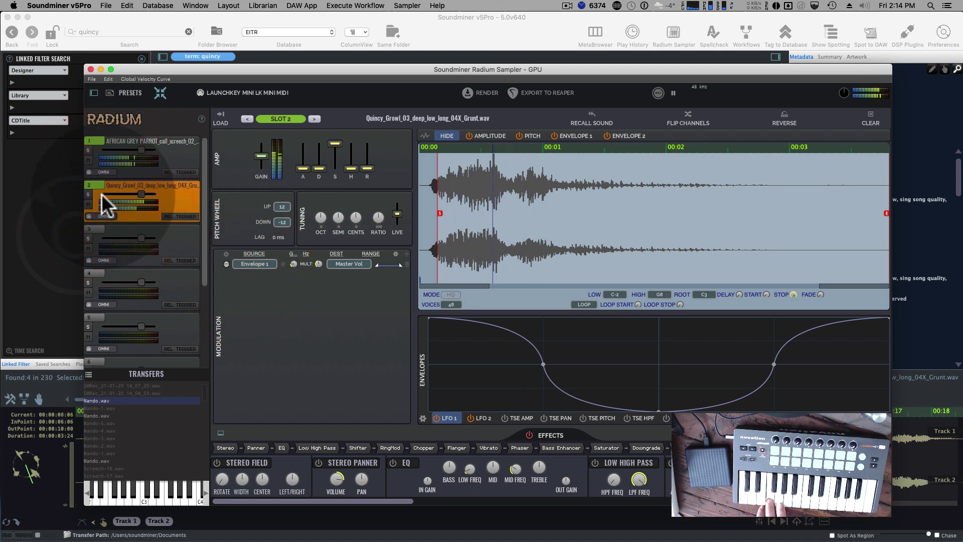
left_click(227, 263)
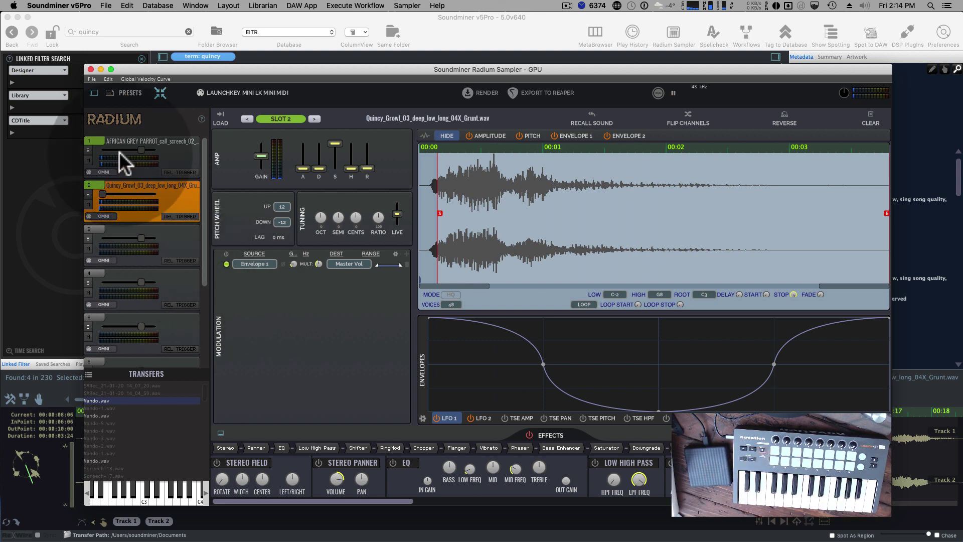
Set slot 1's MIDI input to Main MIDI Controller and slot 2's to Secondary MIDI Controller.
left_click(103, 171)
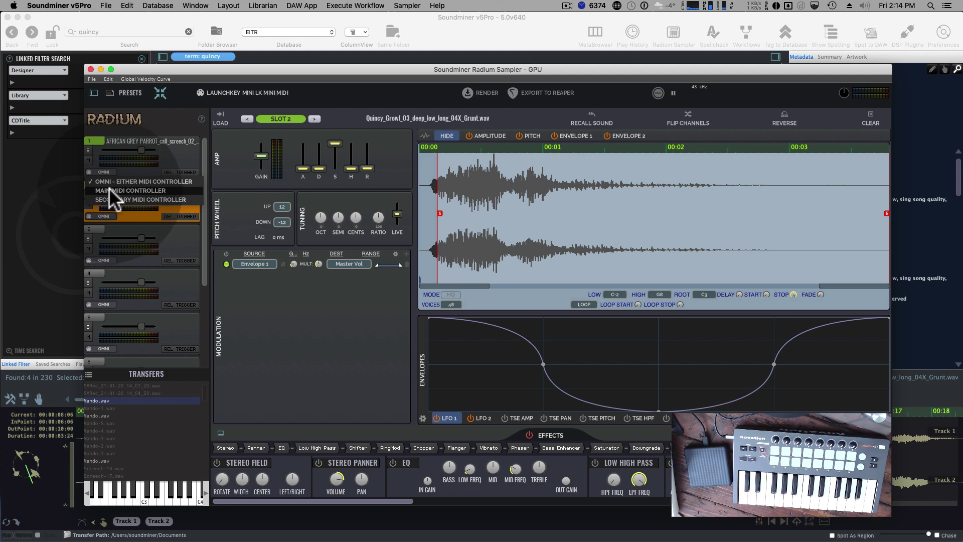
left_click(109, 188)
left_click(104, 215)
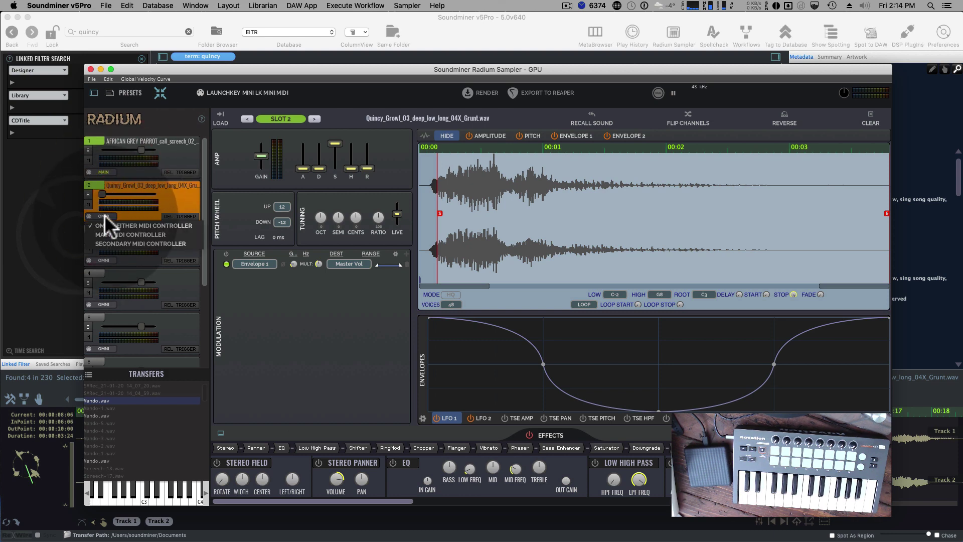
left_click(113, 242)
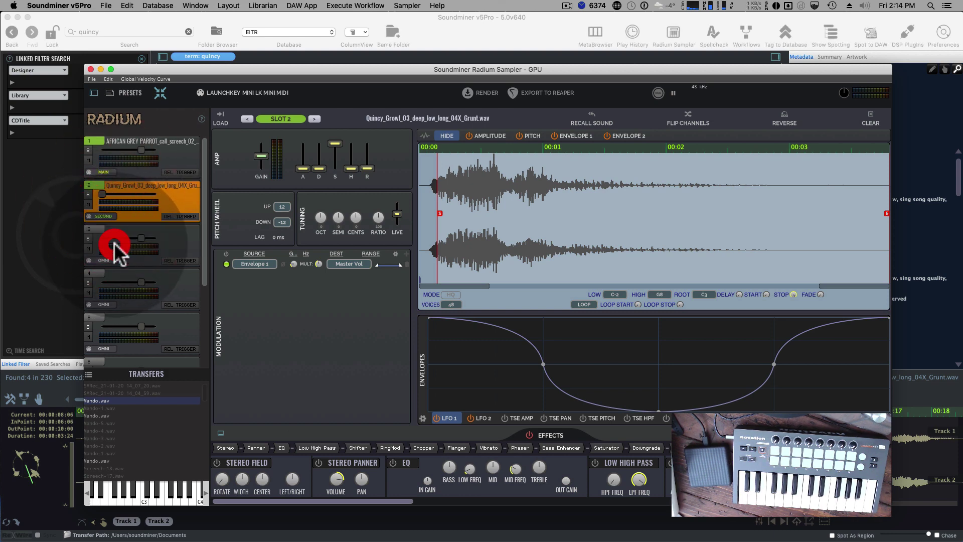
key("super+space")
Launch ROLI Dashboard and switch the Lightpad Block V57N from XYZ Pad to Note Grid.
type("roli")
key("Return")
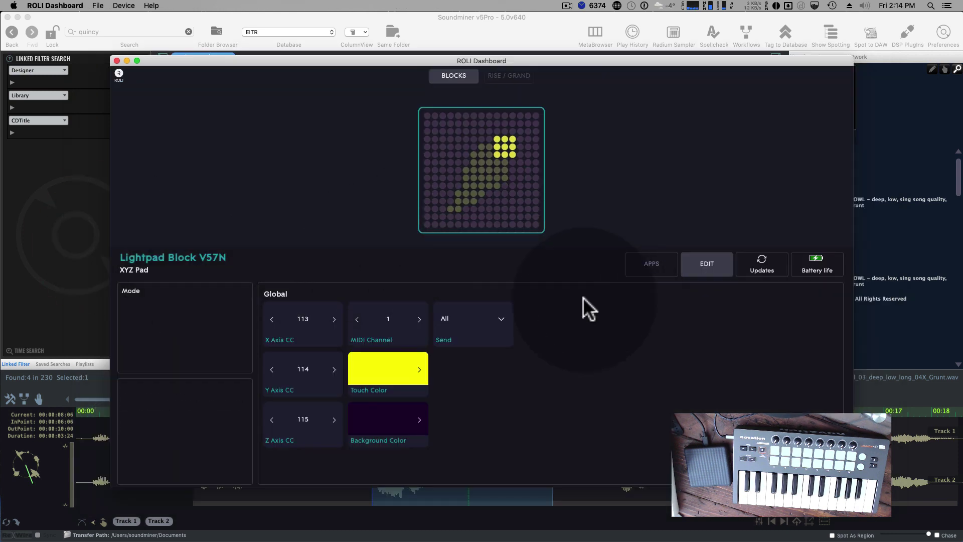
left_click(648, 263)
left_click(646, 402)
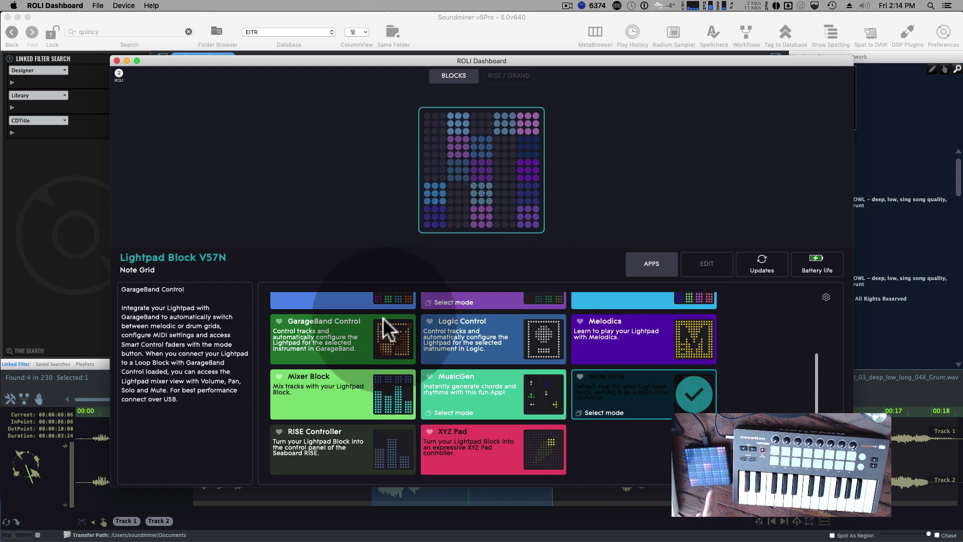
Raise the Manipulator's Harmonics to 0.375 on slot 1's parrot sample, then close the plugin.
left_click(185, 30)
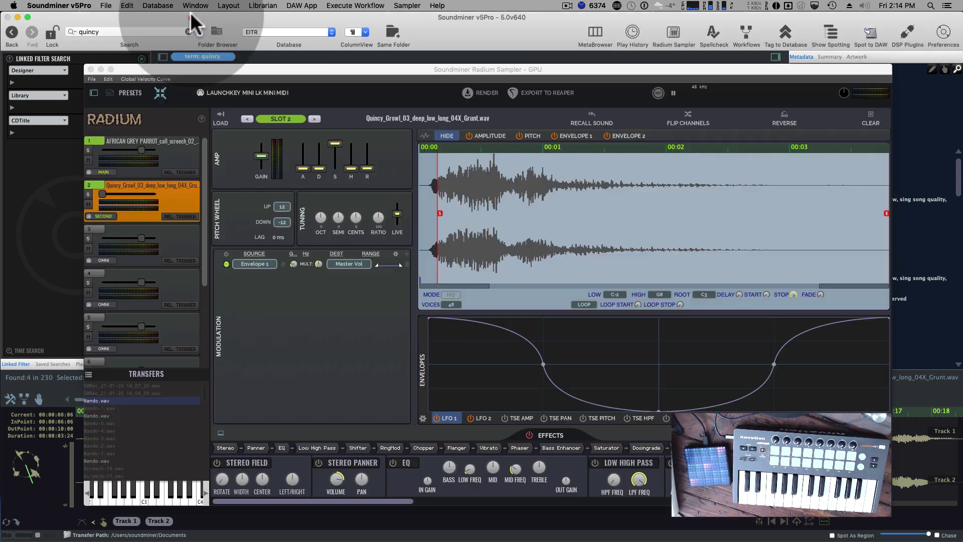
left_click(161, 165)
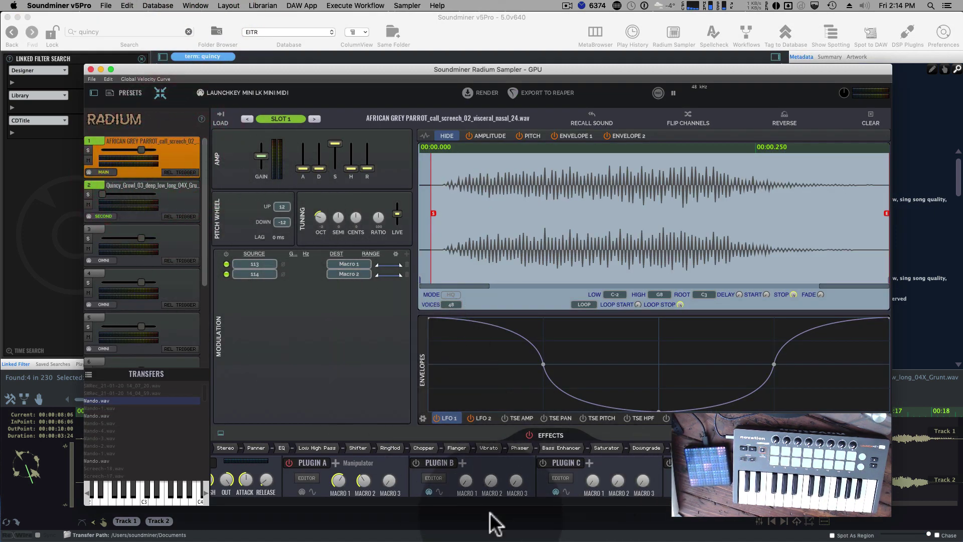
left_click(306, 476)
left_click_drag(733, 211, 741, 195)
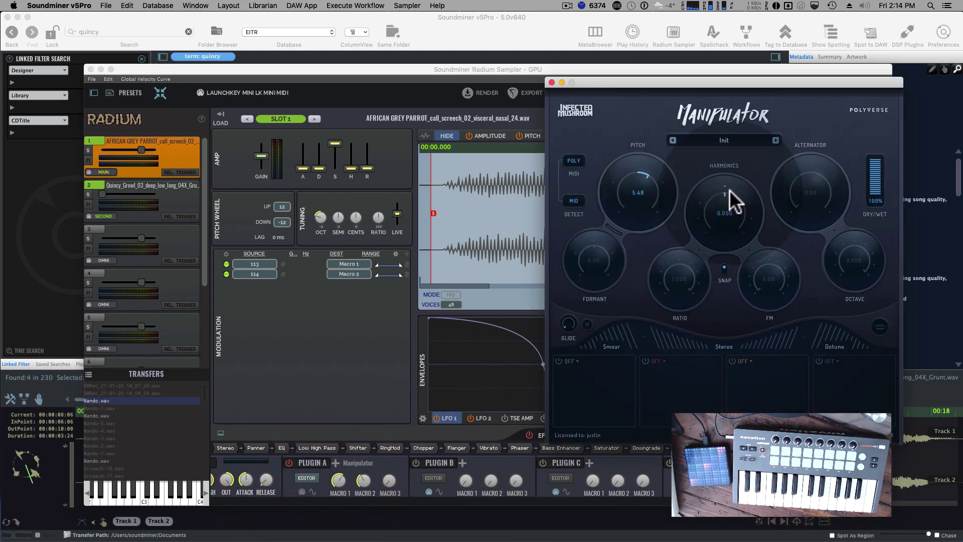
left_click(552, 82)
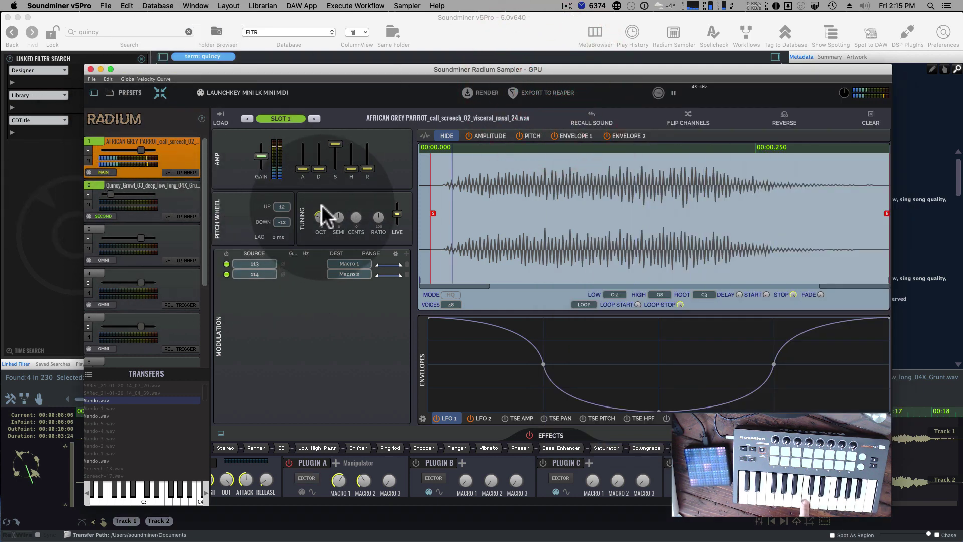
Move the playhead in the parrot waveform, then select the Quincy growl in slot 2.
left_click(630, 215)
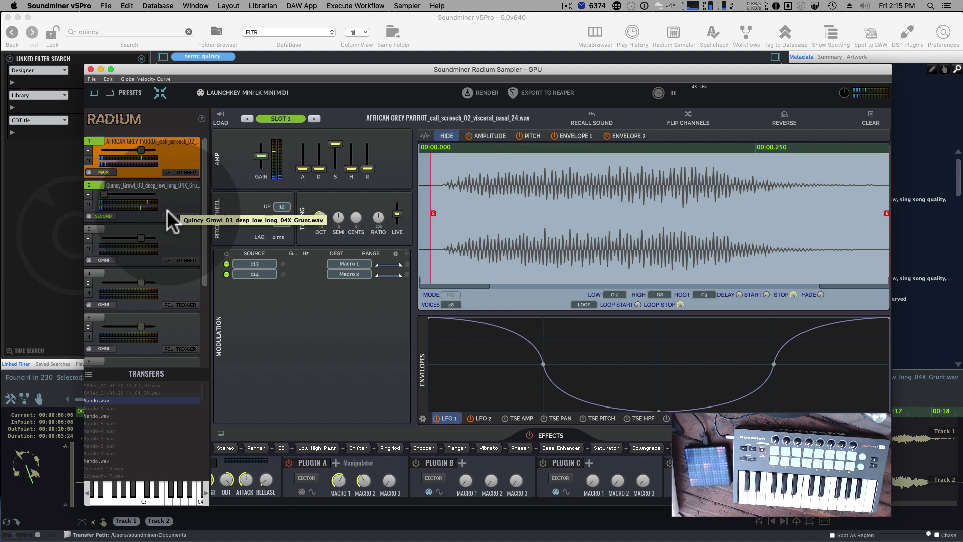
left_click(177, 200)
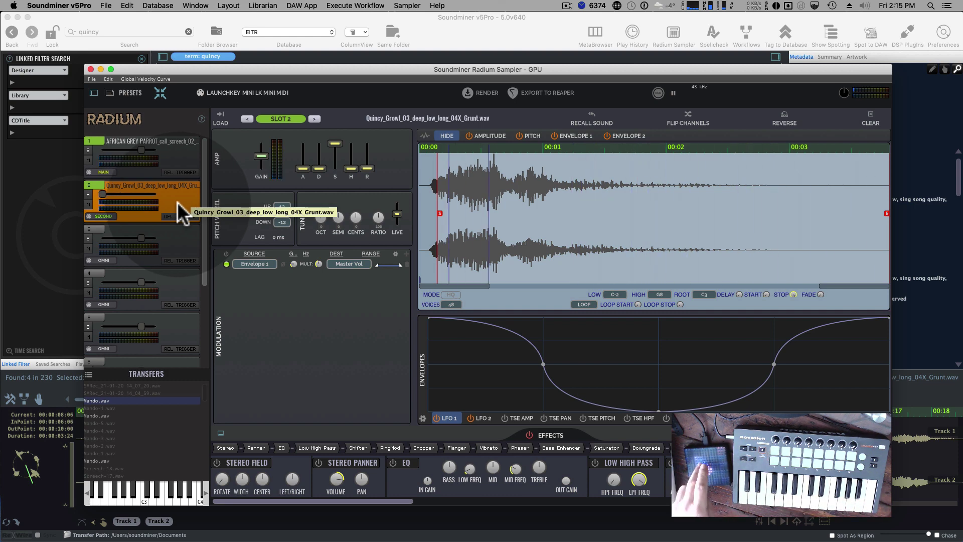
Switch off the growl's volume-envelope modulation and nudge its DELAY knob.
left_click(225, 265)
double_click(103, 194)
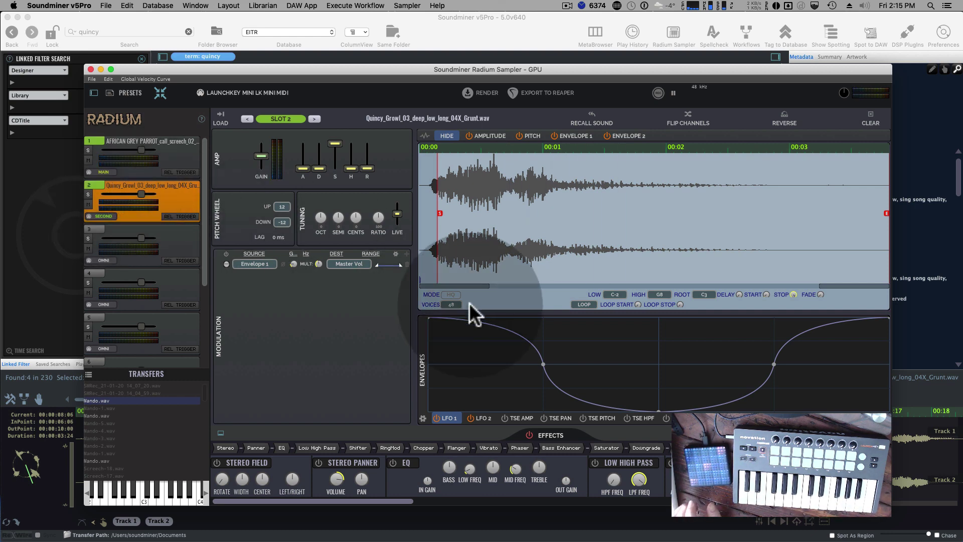
left_click_drag(738, 292, 739, 287)
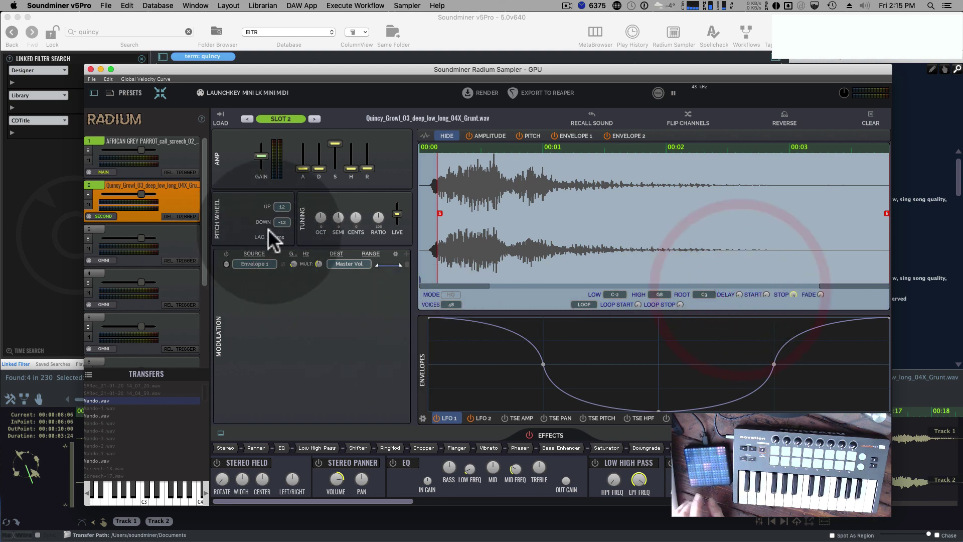
Bring the parrot screech sample in slot 1 back into view.
left_click(179, 157)
left_click(183, 196)
left_click(179, 164)
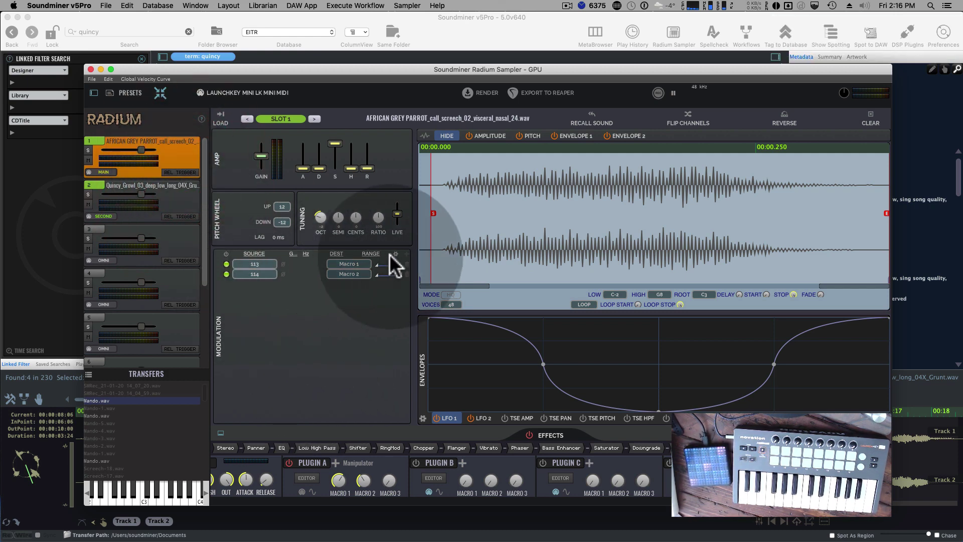
Delete the parrot's macro modulation rows and load the Bullets database.
left_click(407, 267)
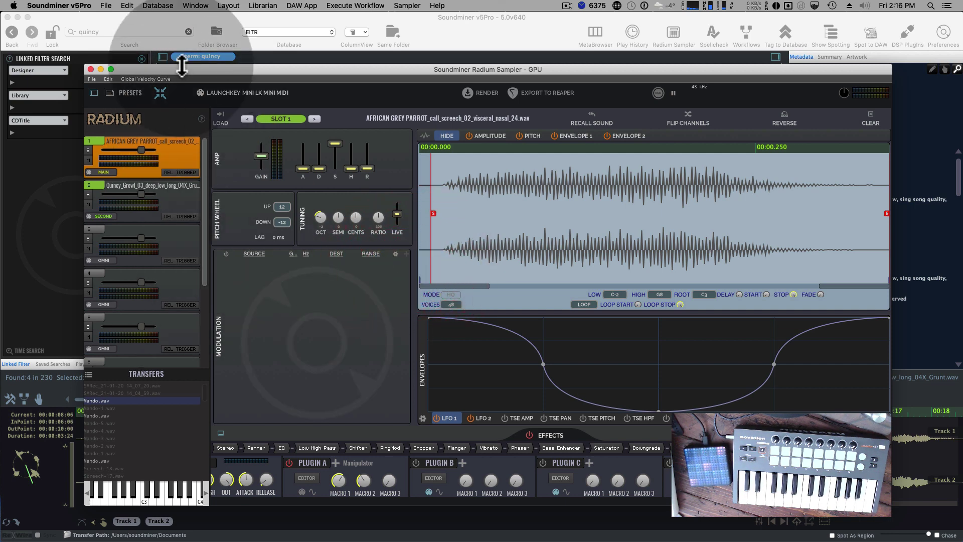
left_click(160, 92)
left_click(288, 32)
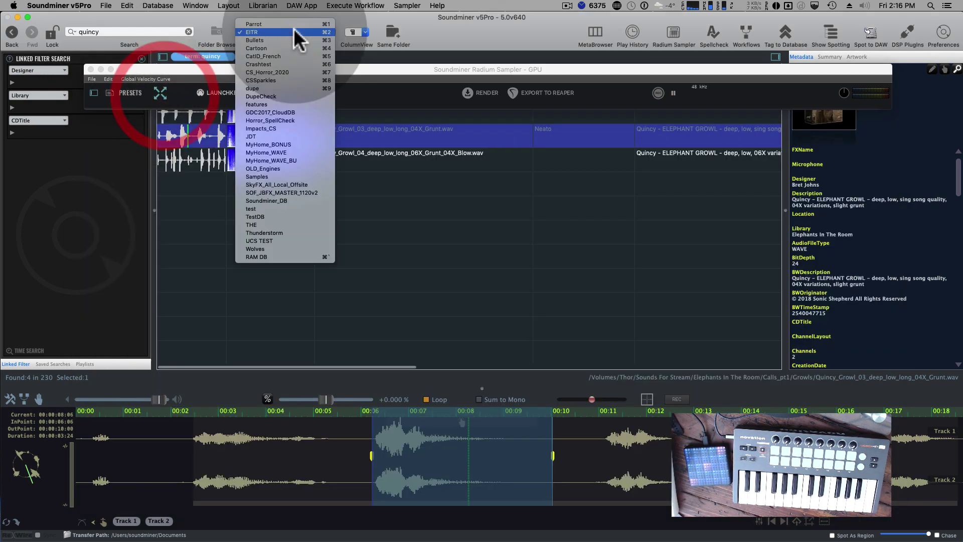
left_click(285, 37)
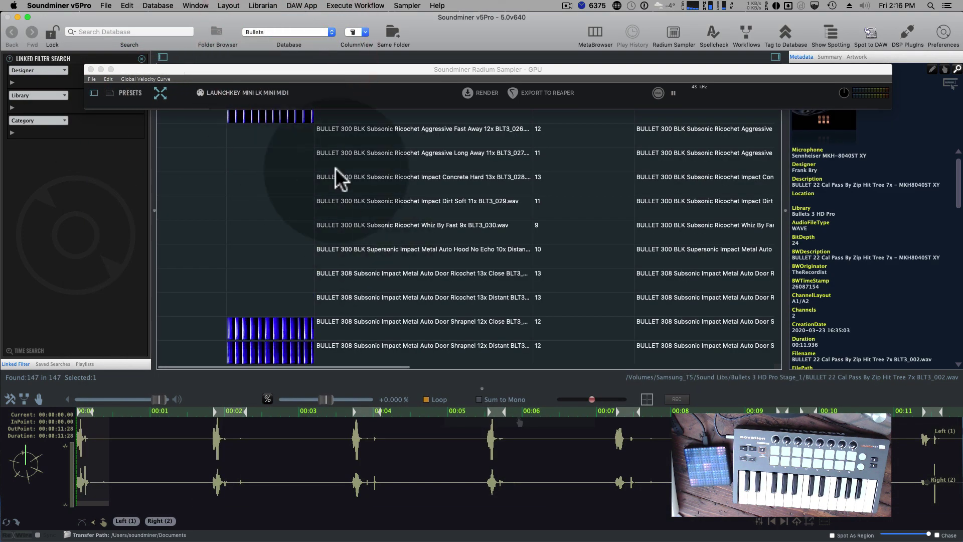
Select the Supersonic Impact Metal Auto Hood recording and mark one shot around 00:06.
left_click(331, 153)
left_click(258, 258)
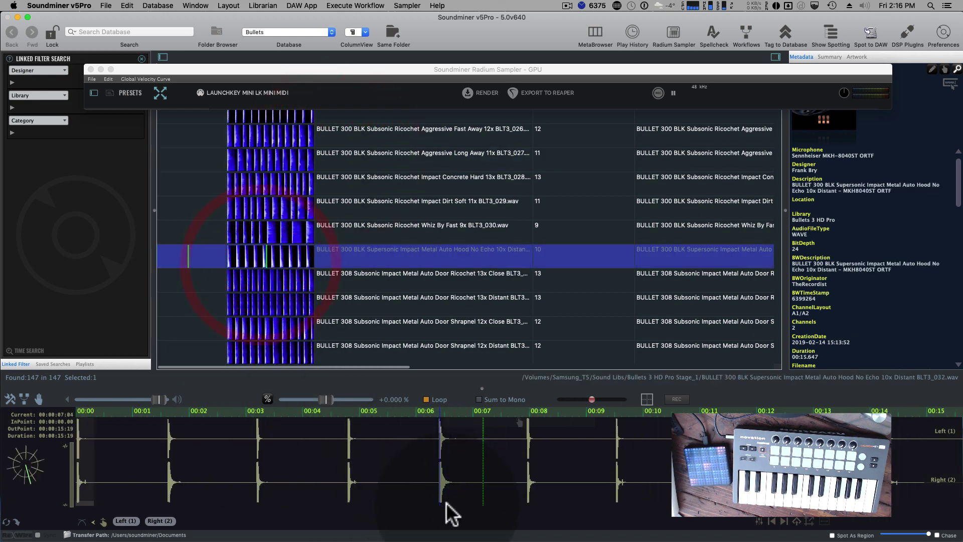
left_click_drag(433, 489, 456, 490)
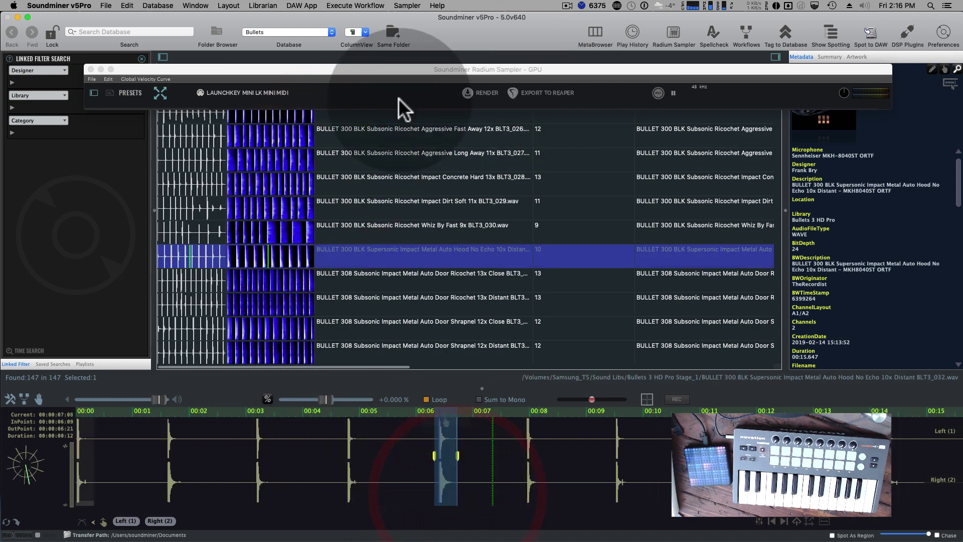
left_click(161, 92)
Clear all Radium slots and set slot 1's start point at the bullet's first transient.
left_click(92, 79)
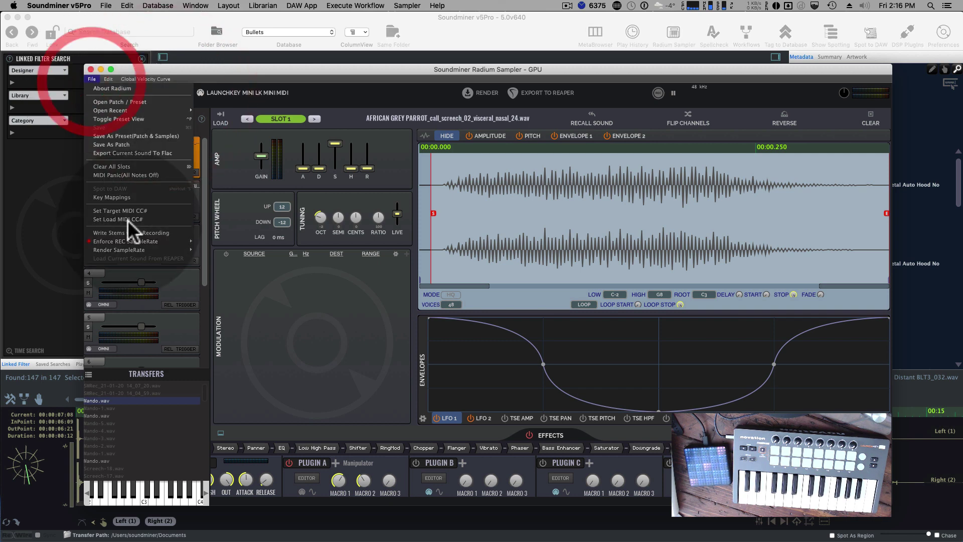
left_click(114, 166)
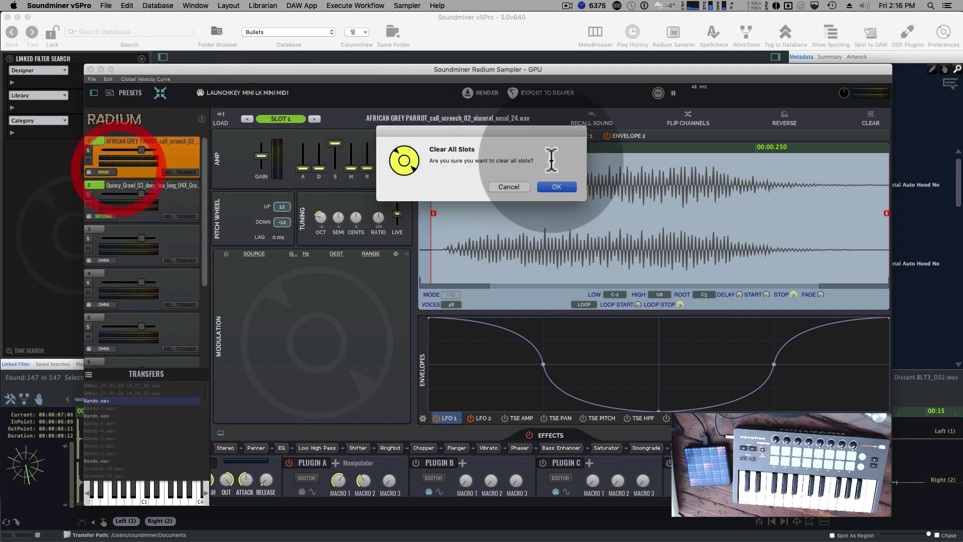
left_click(571, 187)
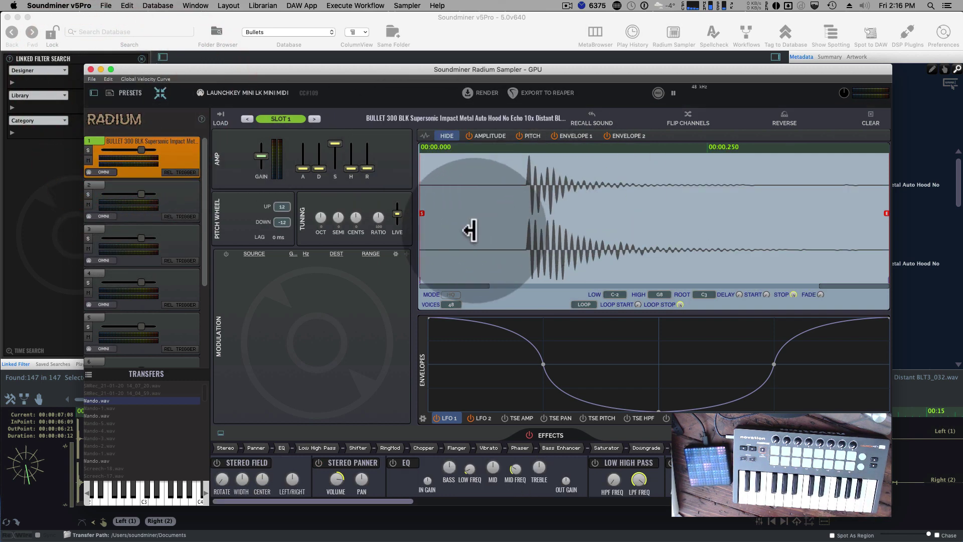
left_click(522, 209)
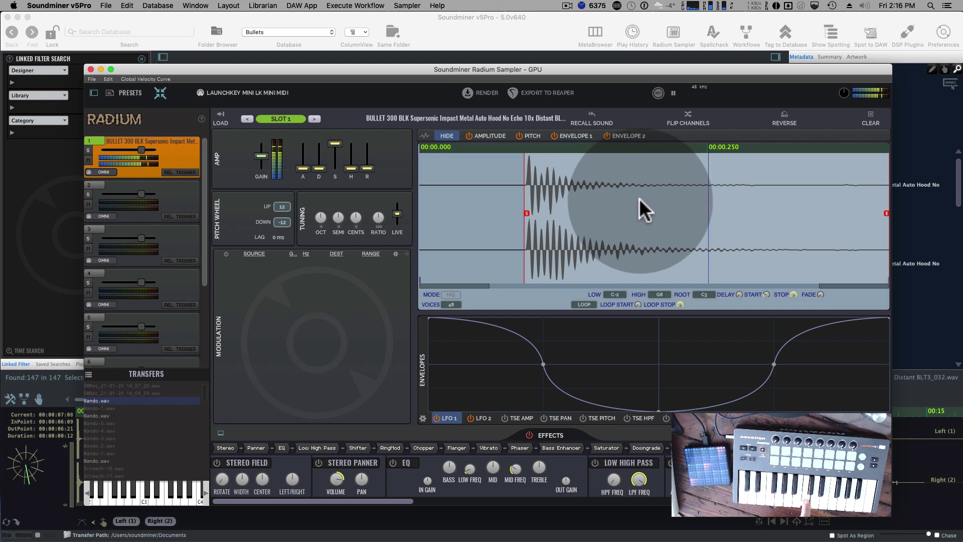
Try Forward Looping with an adjusted loop region, then set looping back to No Looping.
left_click(589, 304)
left_click(592, 322)
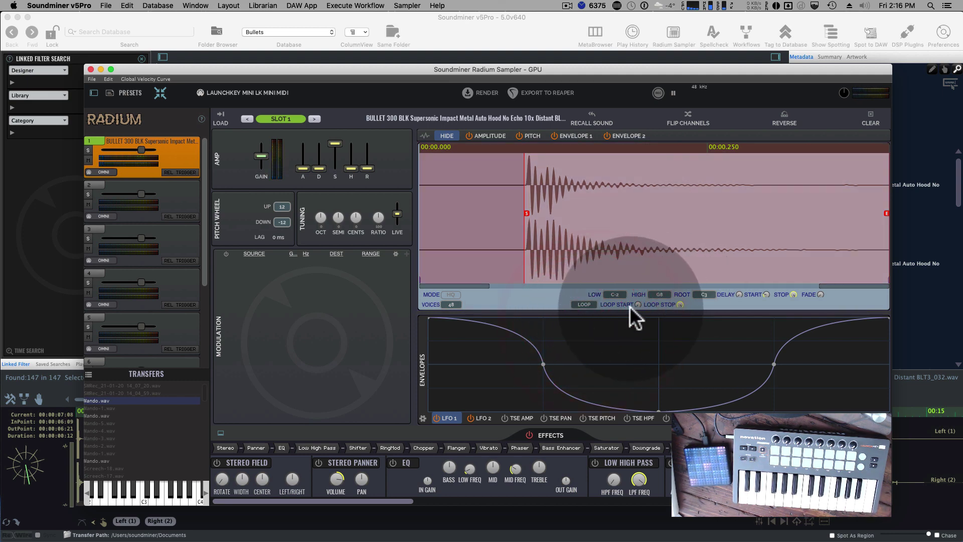
left_click(645, 271)
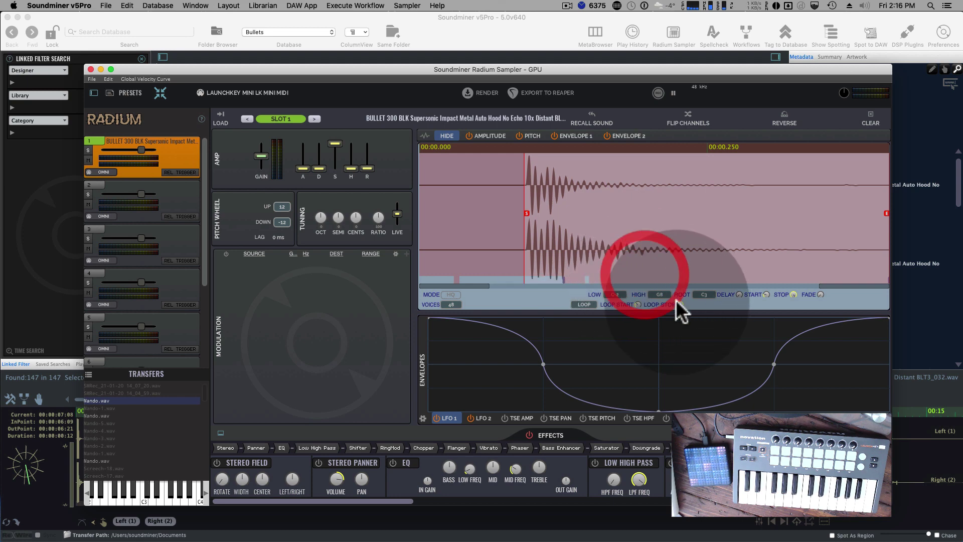
left_click(661, 360)
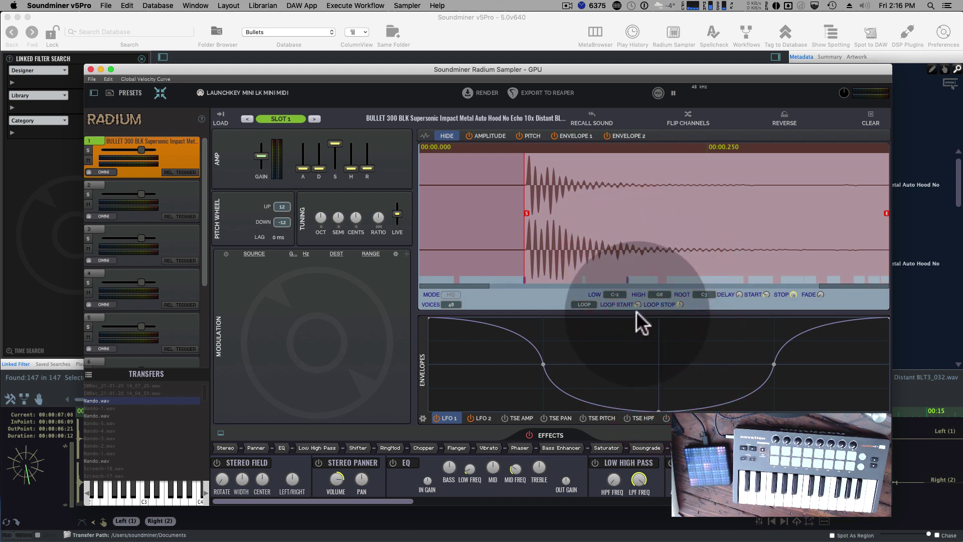
left_click(635, 312)
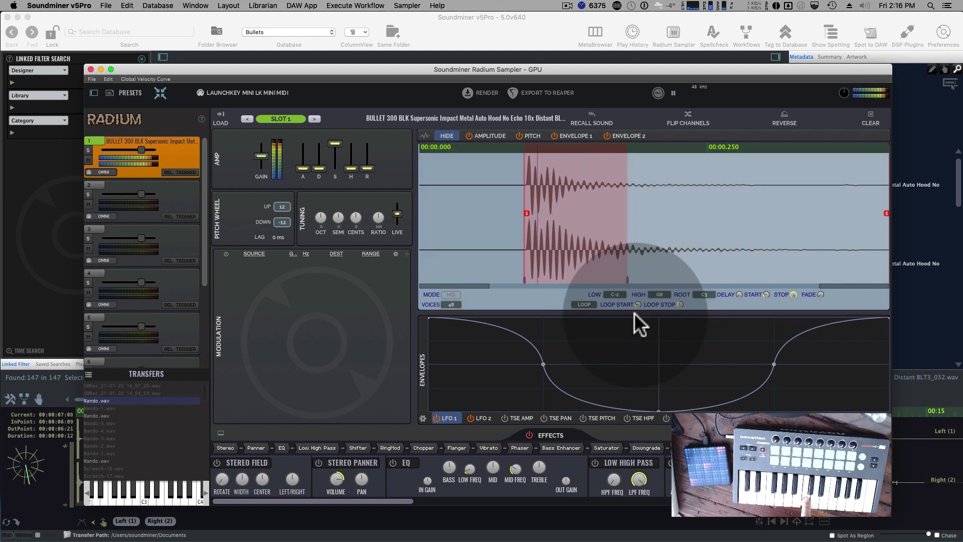
left_click_drag(633, 313, 624, 314)
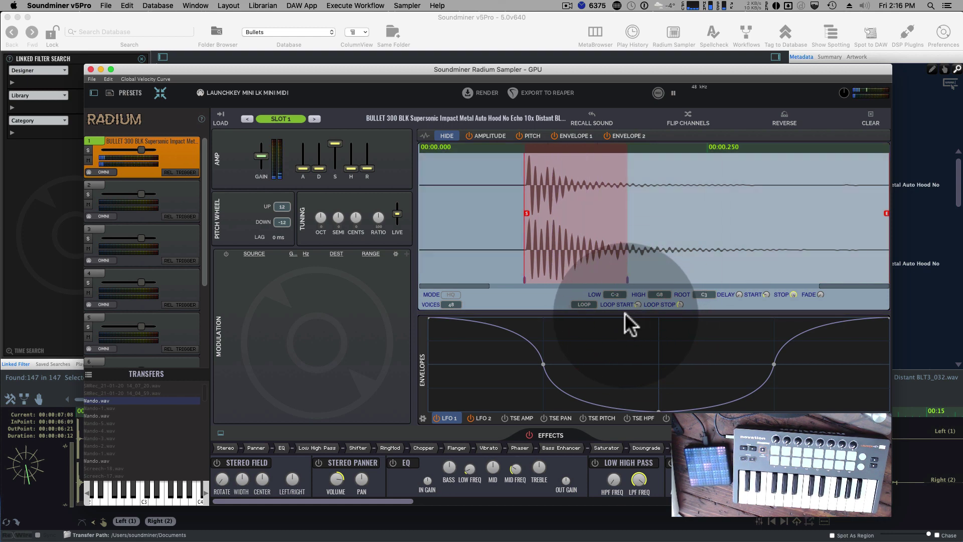
left_click(585, 304)
left_click(588, 314)
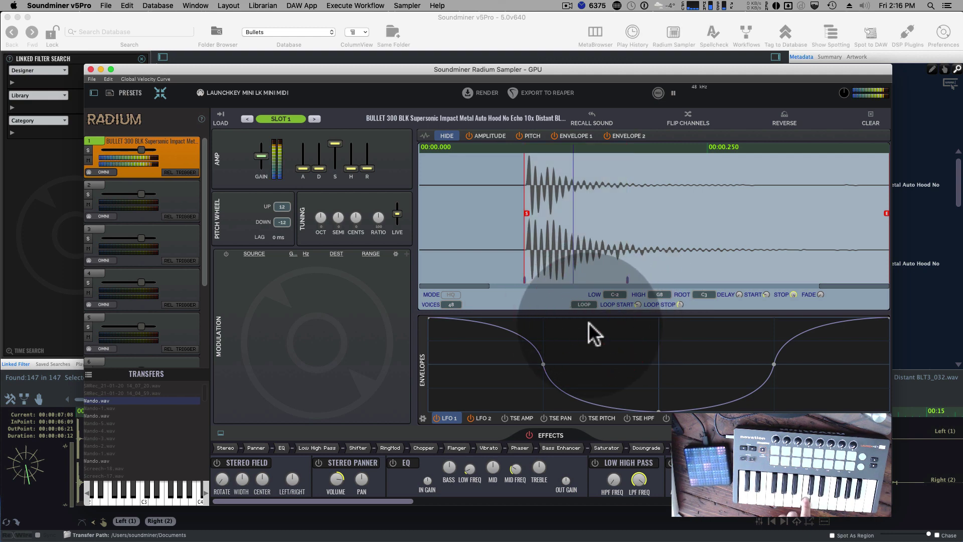
Add a modulation row from Emitter 1 to the start point, rate about 1.67 Hz.
left_click(406, 253)
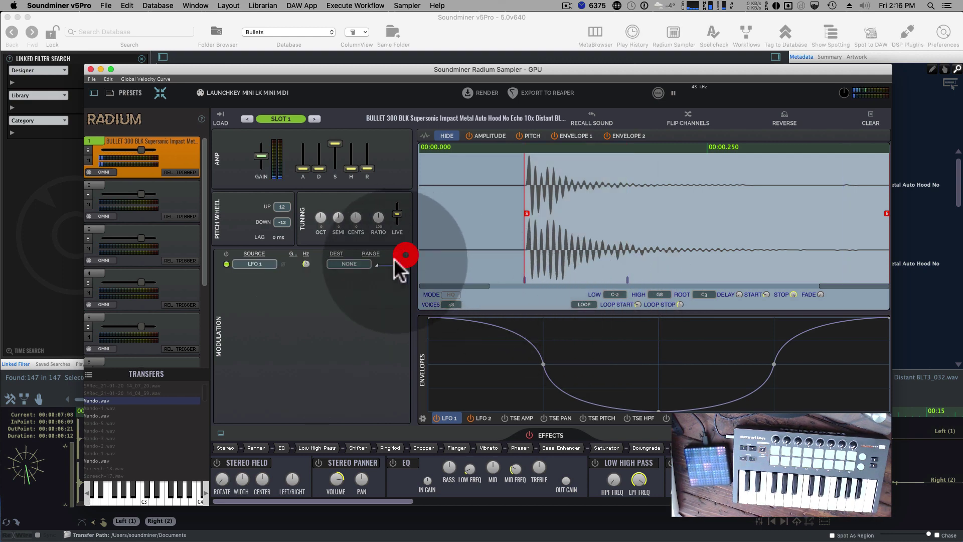
left_click(271, 266)
left_click(273, 380)
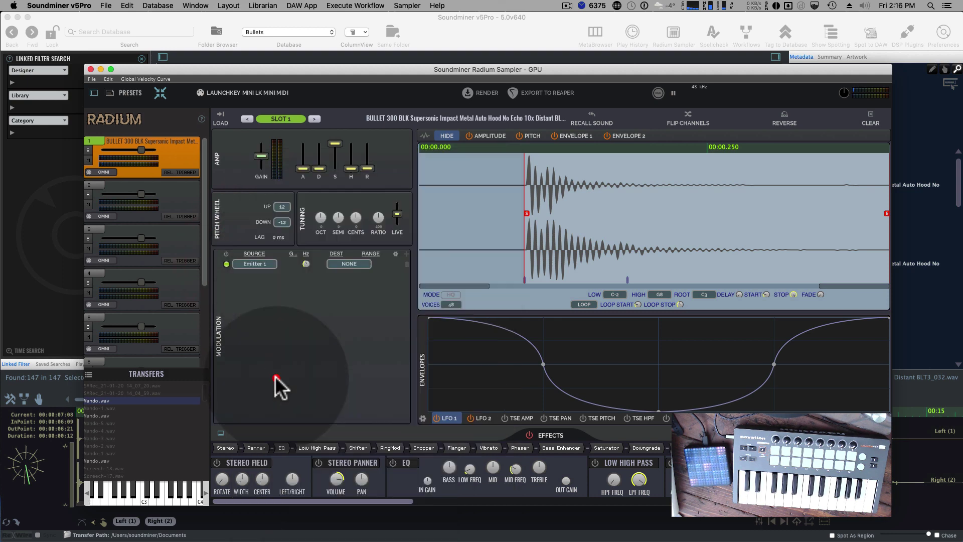
left_click(337, 264)
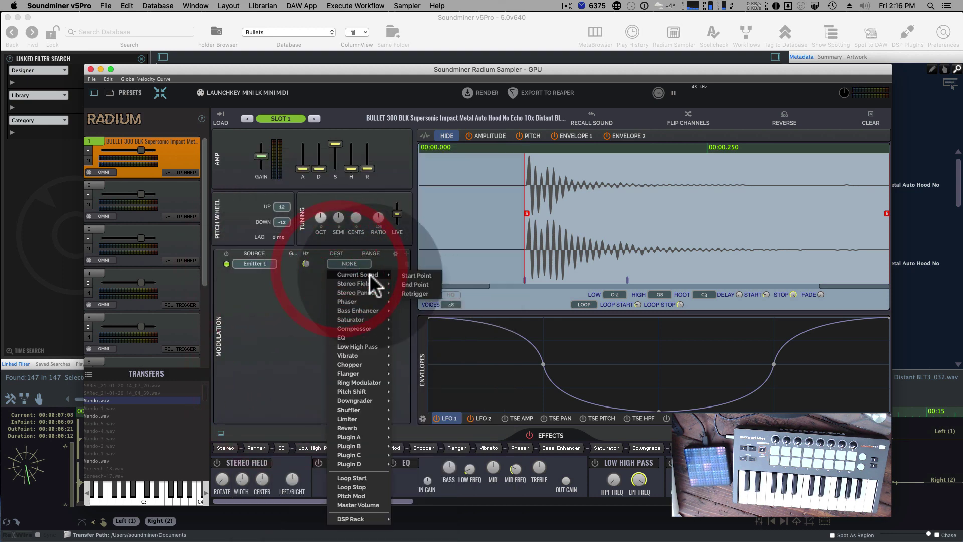
left_click(407, 274)
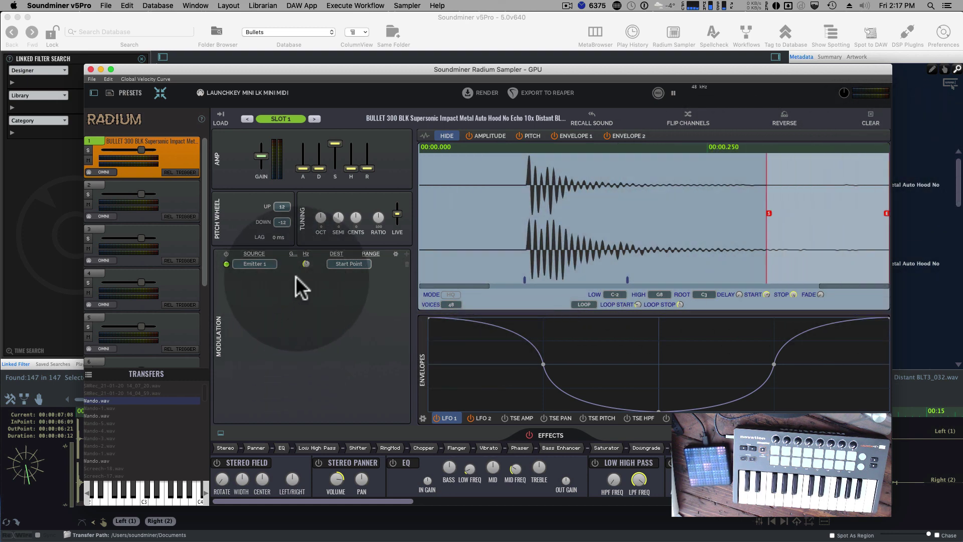
mouse_move(305, 261)
left_mouse_down()
mouse_move(311, 227)
mouse_move(307, 261)
left_mouse_up()
Change the destination to Retrigger and move the start point to the first transient.
left_click(335, 265)
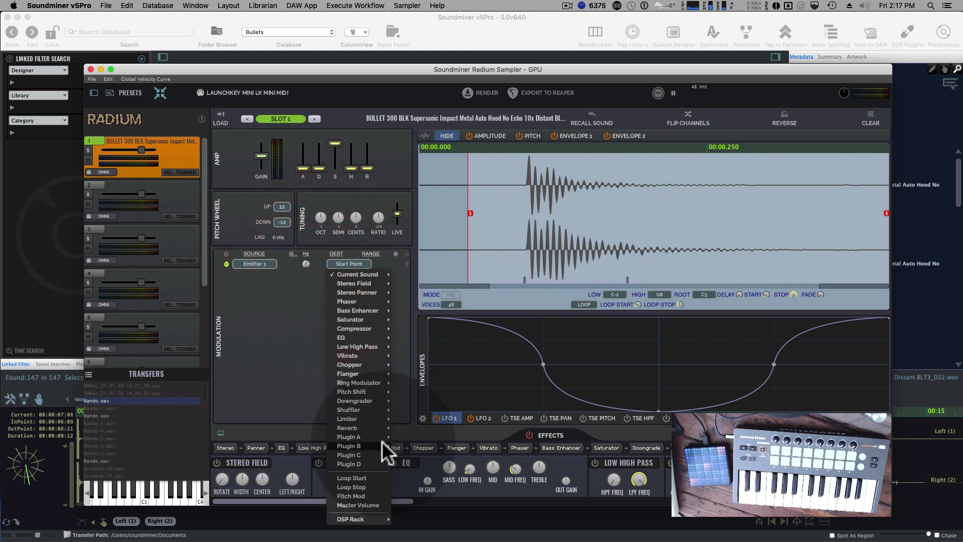
mouse_move(376, 275)
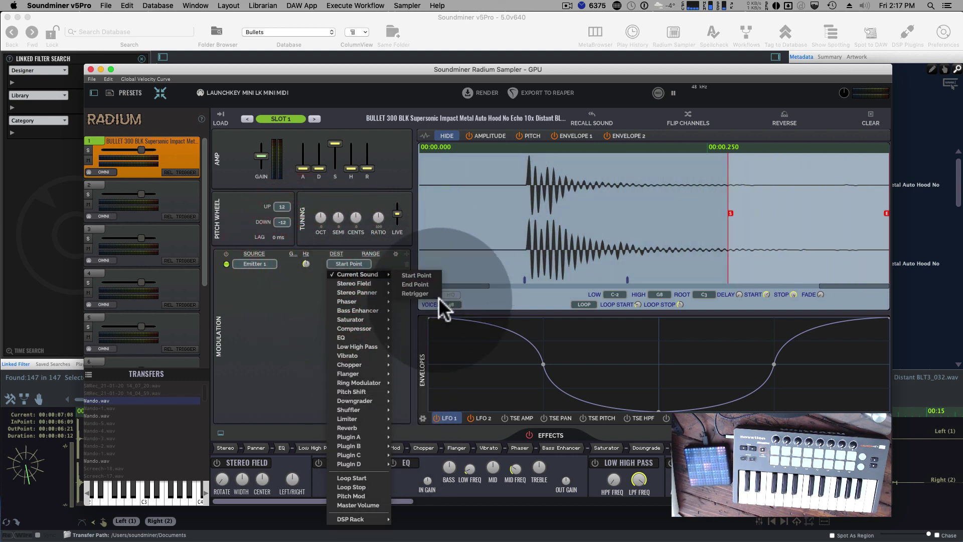
left_click(434, 292)
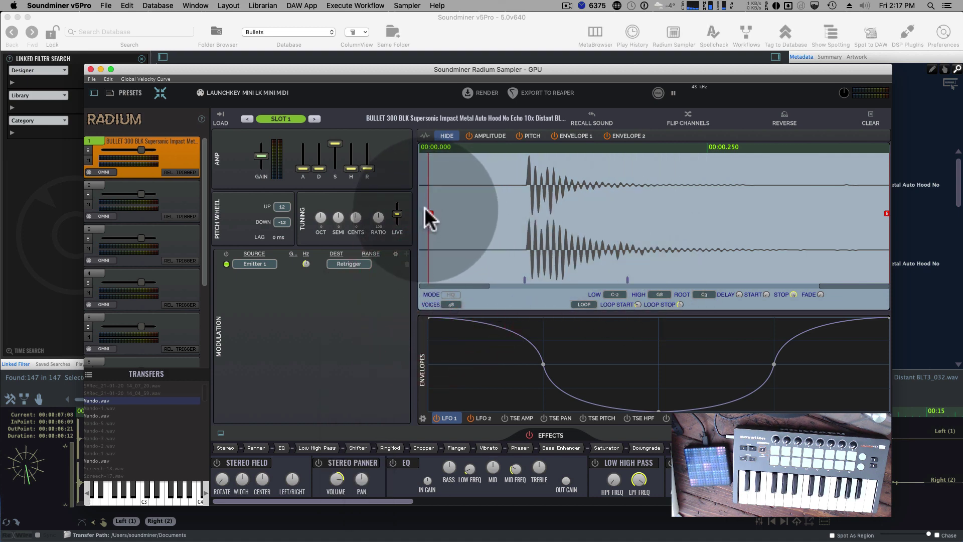
left_click_drag(427, 213, 516, 215)
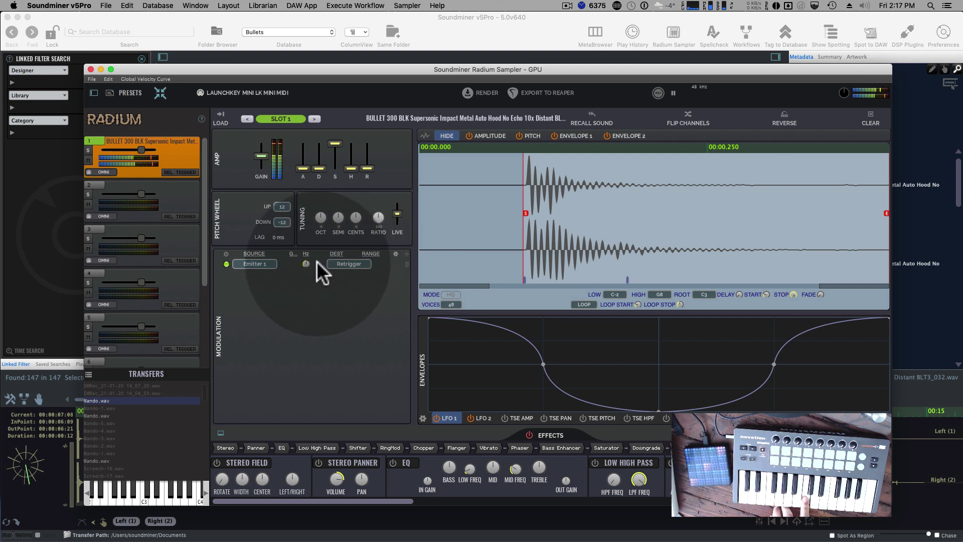
Raise Emitter 1's rate to about 10.5 Hz and drag the 45ACP ricochet into slot 2.
left_click_drag(305, 262, 306, 208)
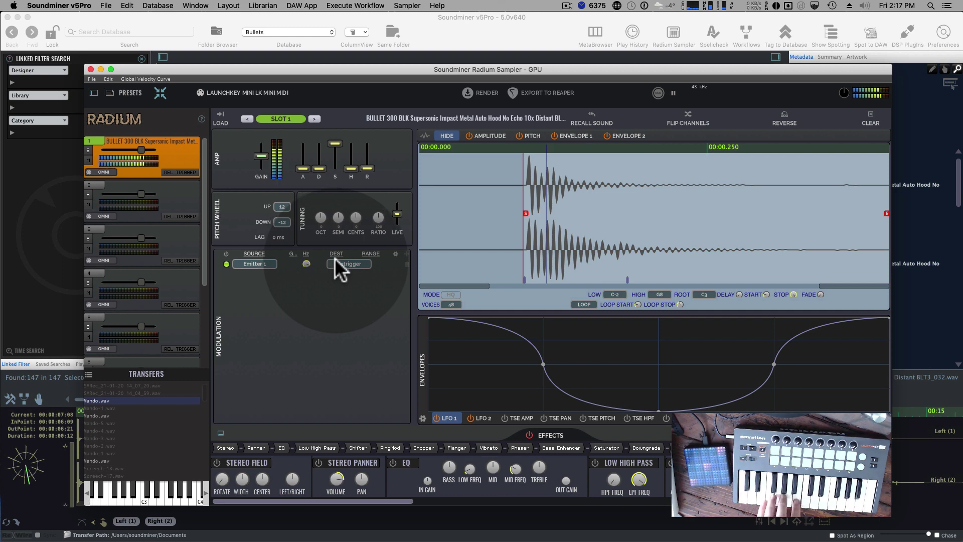
left_click_drag(304, 261, 305, 260)
left_click(301, 262)
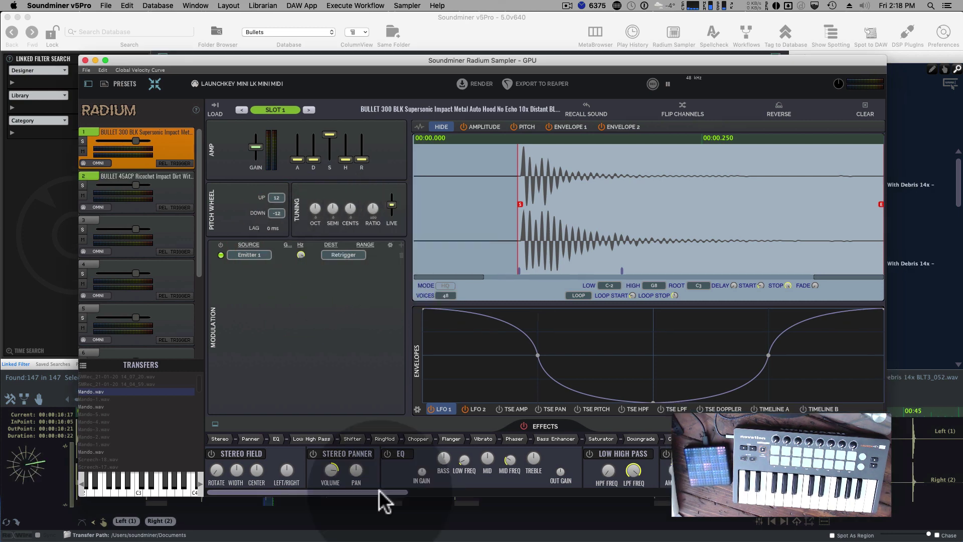
left_click_drag(379, 493, 320, 490)
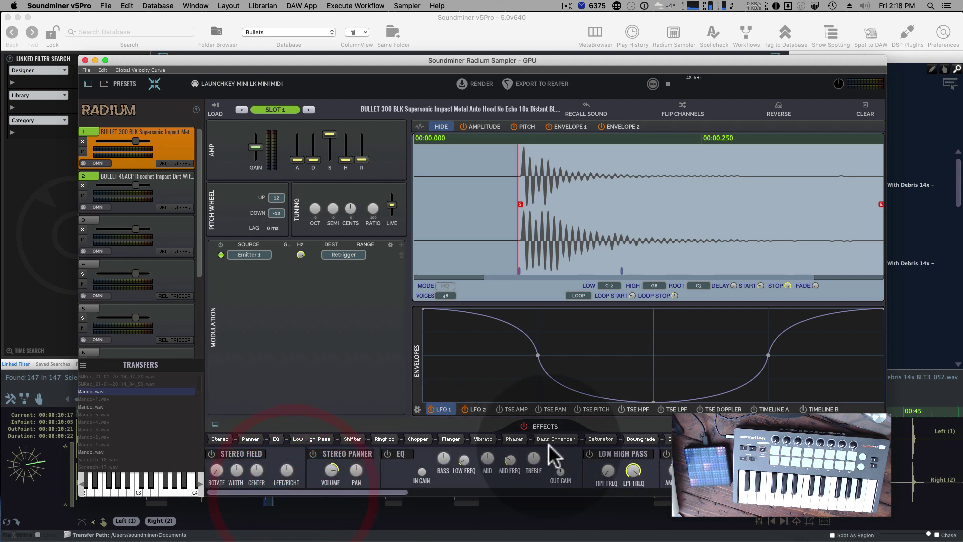
Select slot 2's ricochet, switch the Lightpad to XYZ Pad in ROLI Dashboard, and close it.
left_click_drag(378, 490, 762, 484)
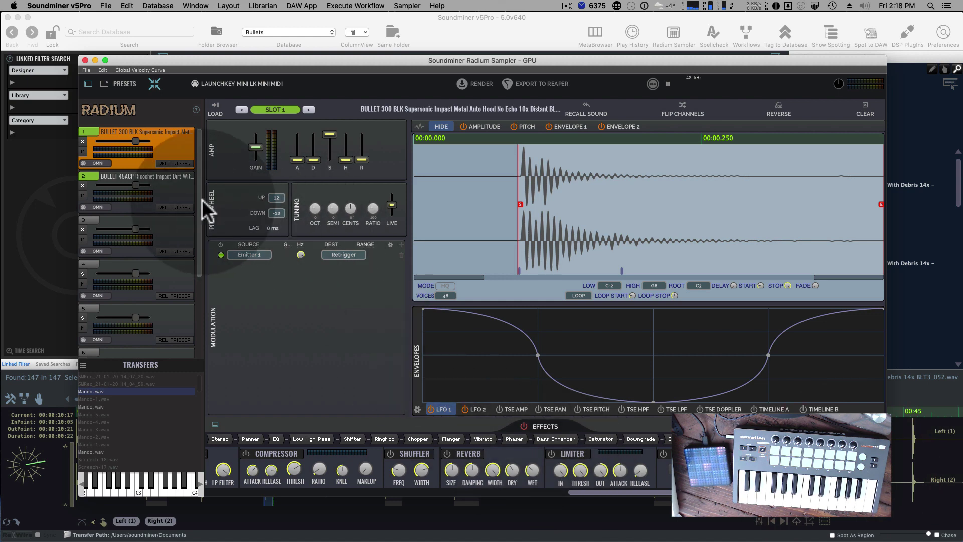
left_click(172, 198)
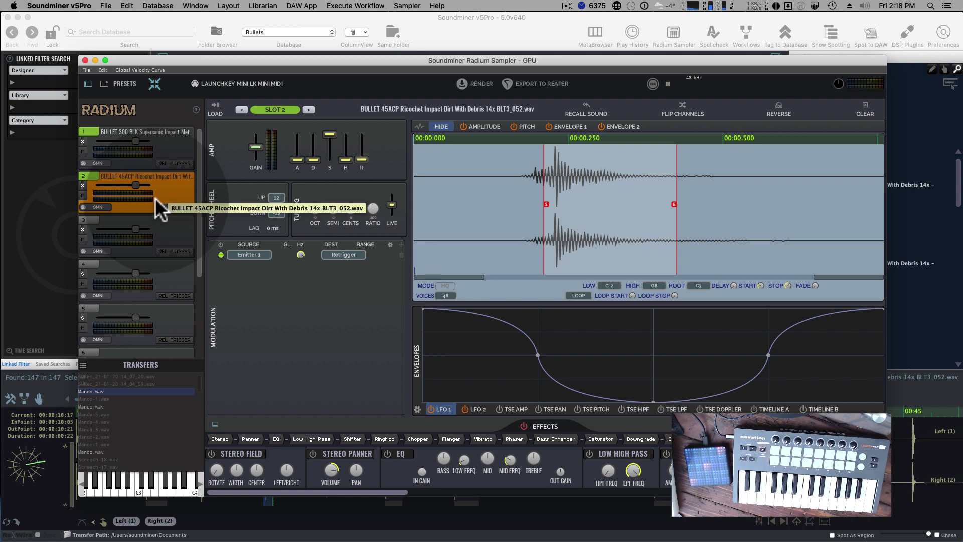
key("super+space")
type("roli")
key("Return")
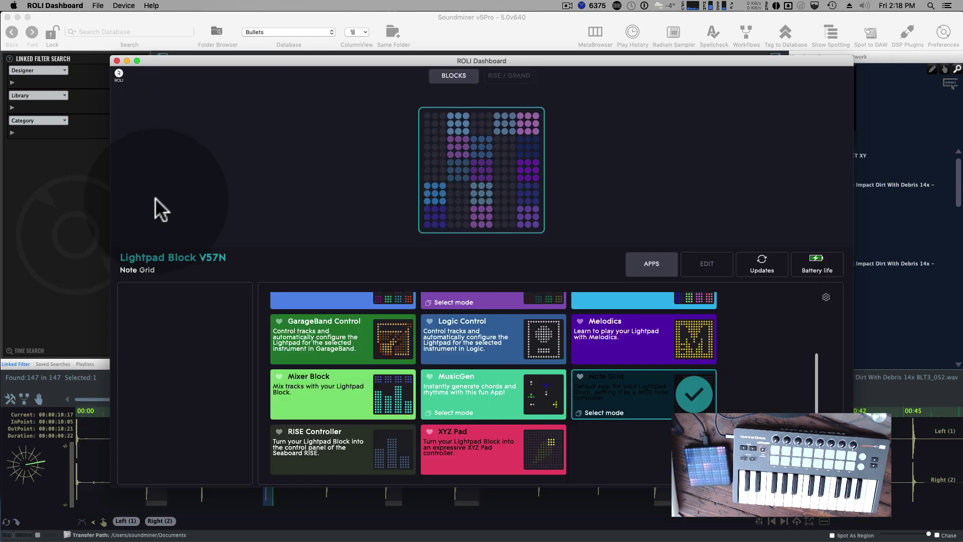
left_click(475, 467)
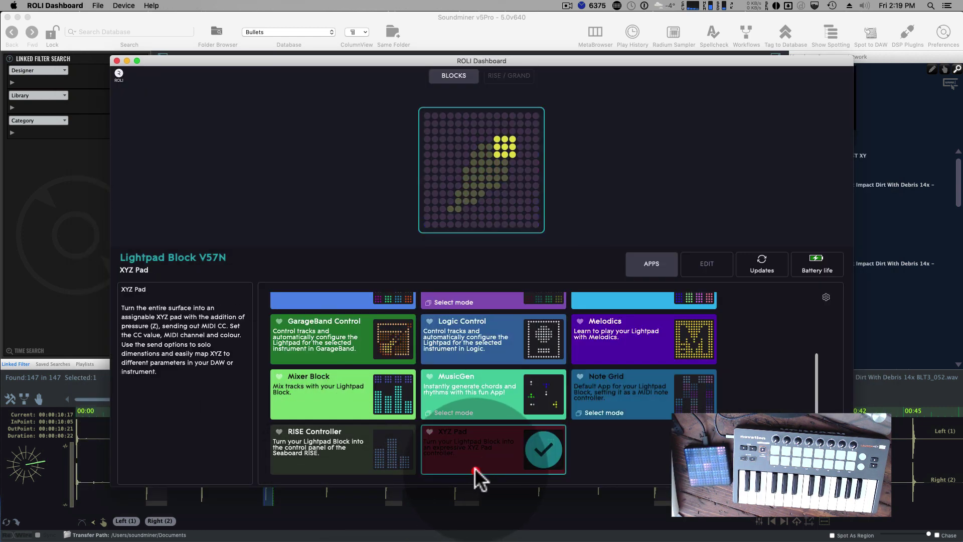
left_click(117, 61)
Select slot 1's BULLET 300 BLK sample and delete its Emitter 1 retrigger row.
left_click(351, 330)
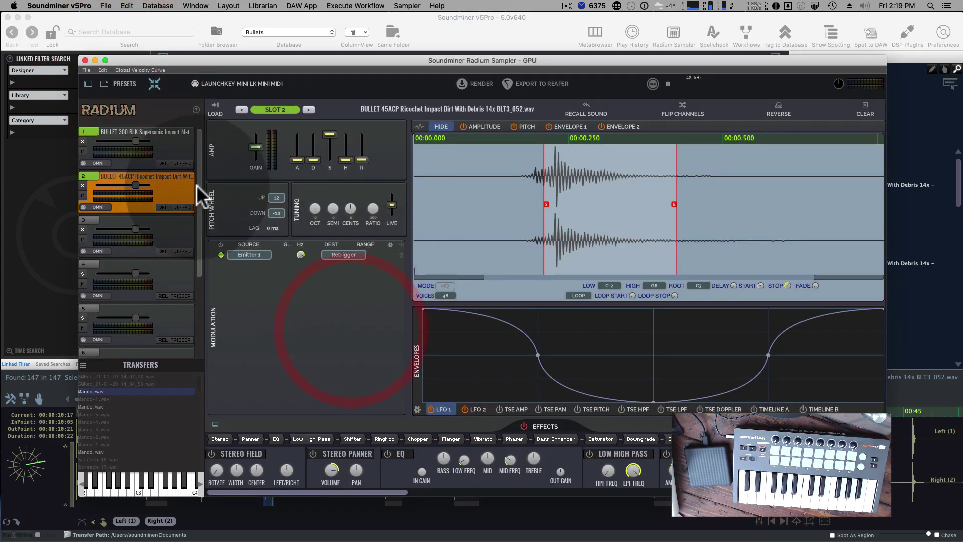
left_click(179, 143)
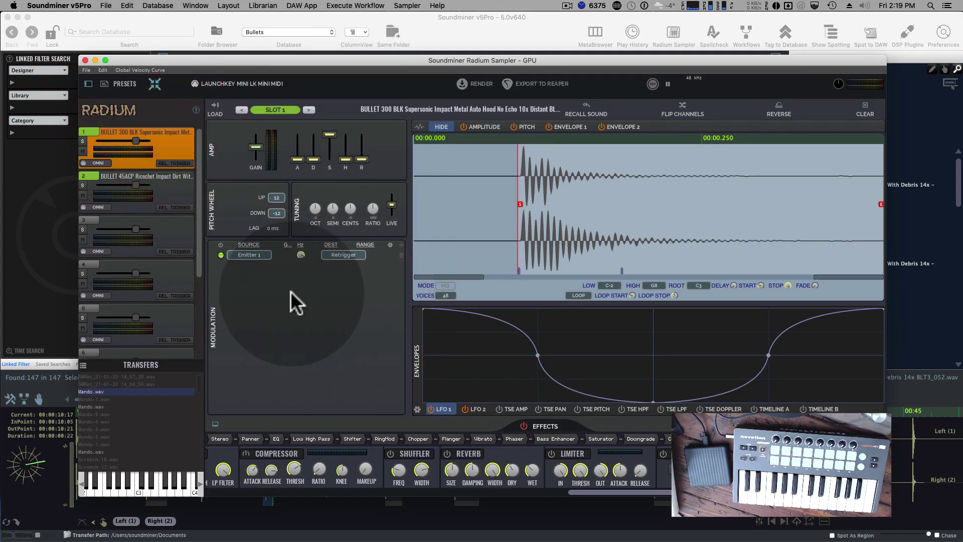
left_click(402, 255)
Add a modulation row routing controller 113 to Macro 1, and show Plugin A's favourite plugins.
left_click(399, 240)
left_click(258, 252)
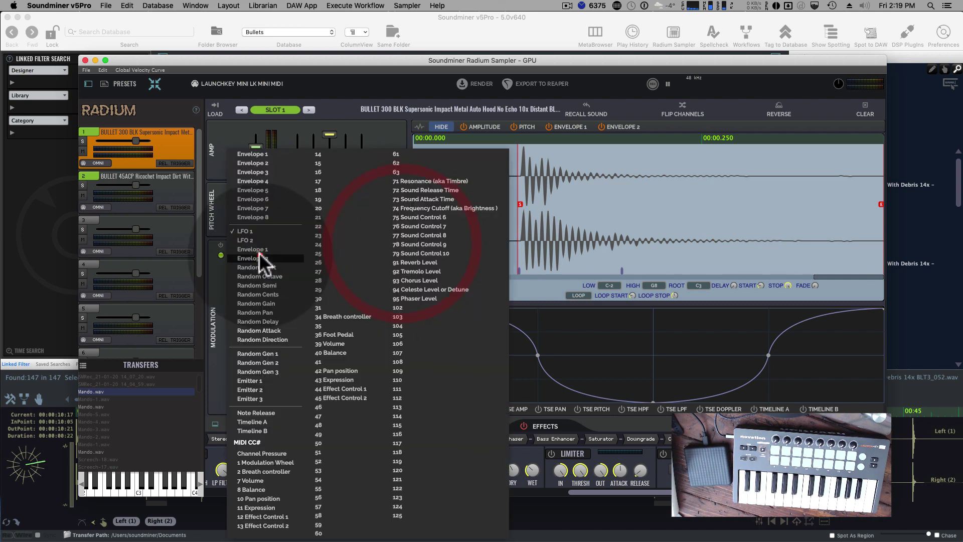
left_click(434, 406)
left_click(345, 253)
mouse_move(350, 454)
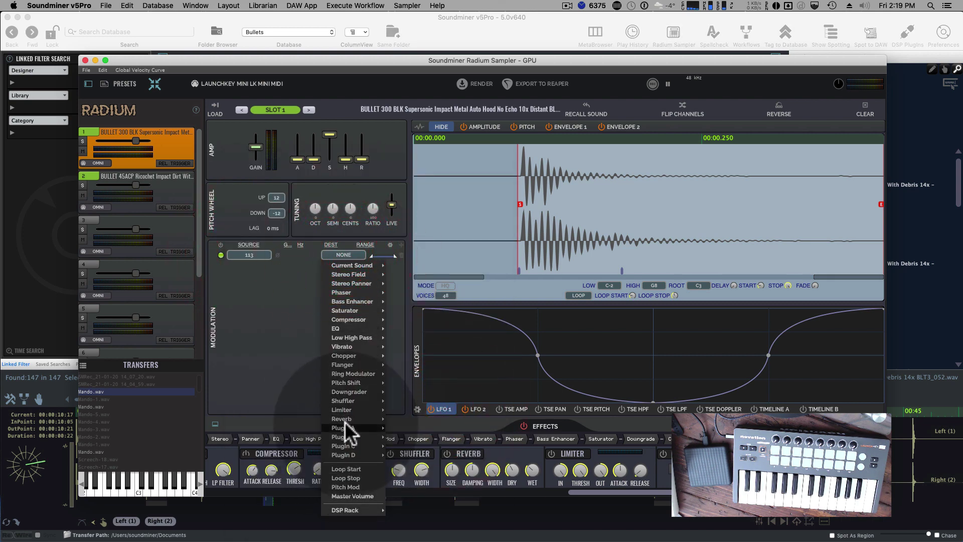
mouse_move(346, 426)
left_click(420, 413)
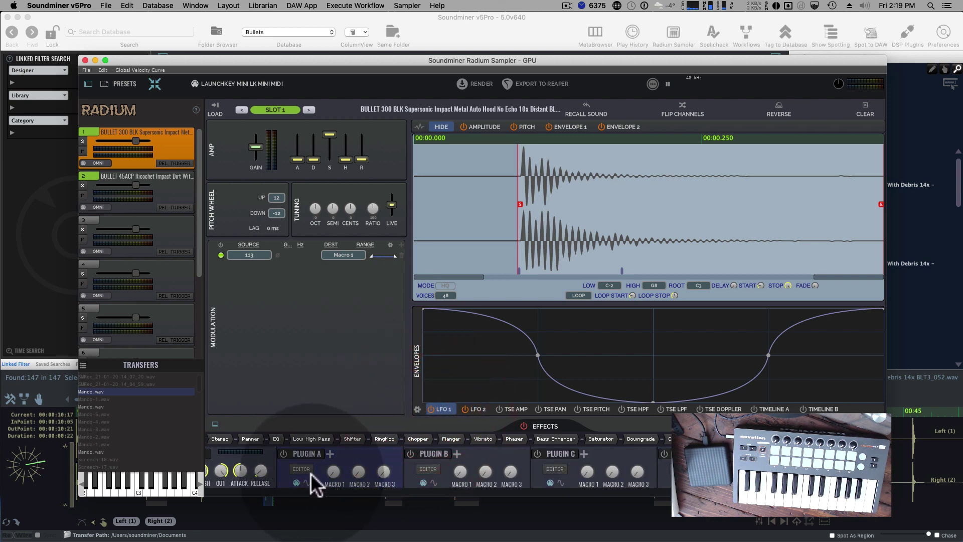
left_click(330, 453)
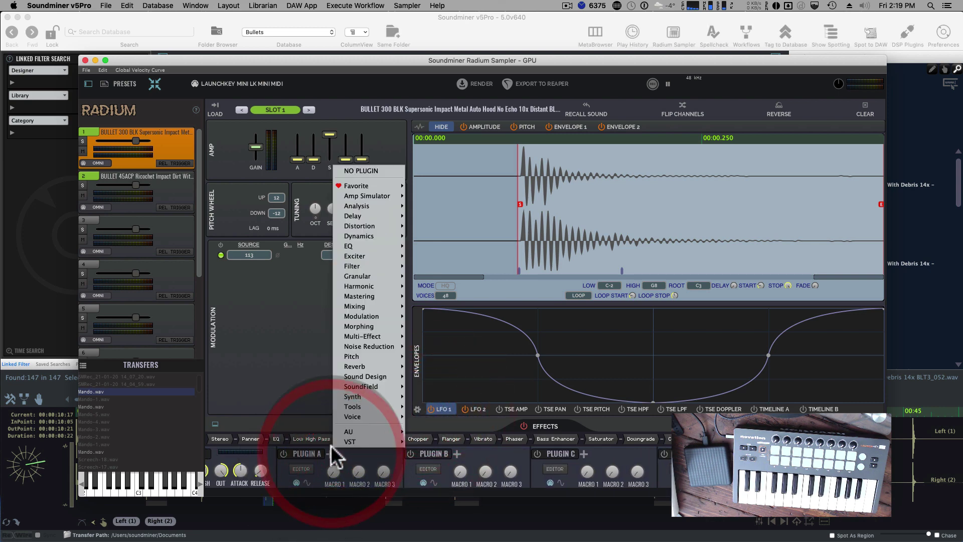
mouse_move(351, 186)
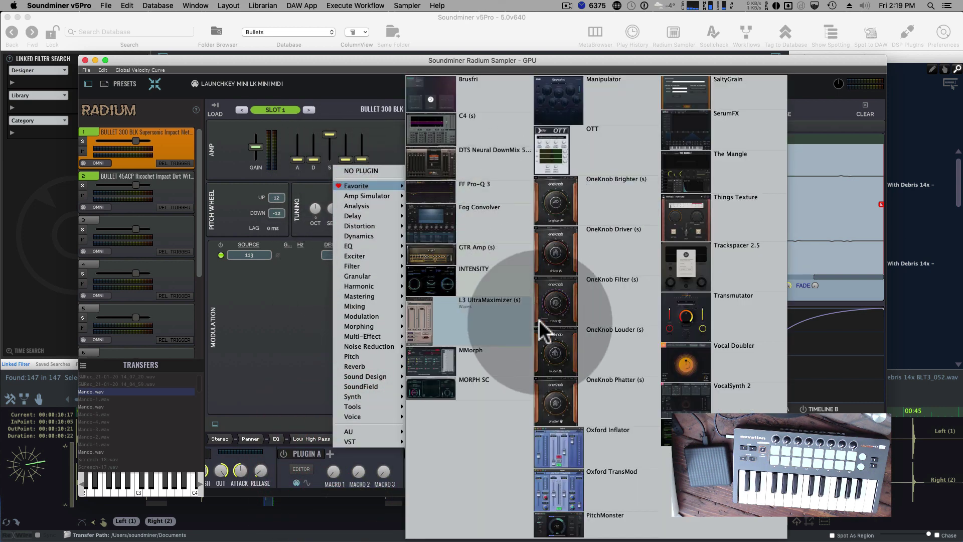
Load FF Pro-Q 3 into Plugin A and add an EQ band near 27 Hz.
left_click(462, 191)
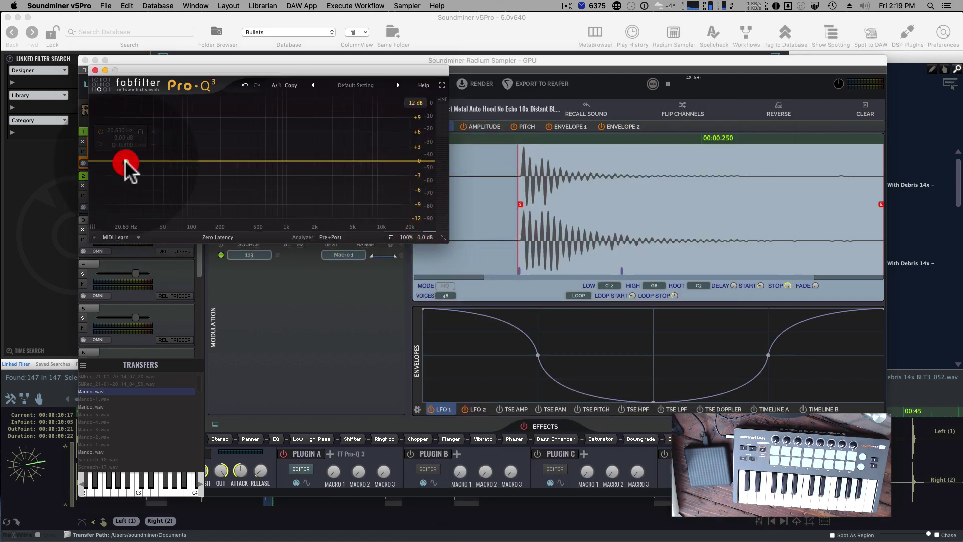
left_click(125, 161)
left_click_drag(133, 161, 137, 161)
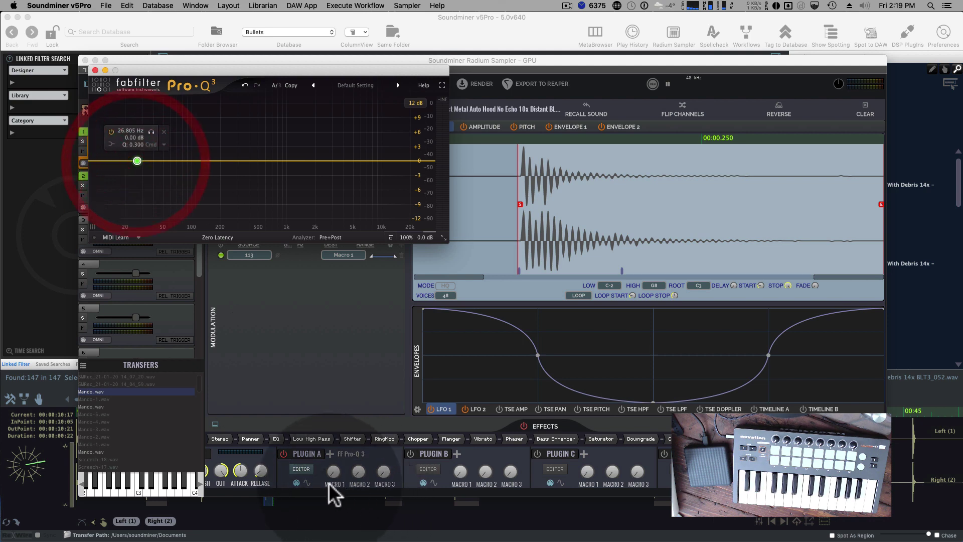
Assign Macro 1 to the band's frequency, sweep it upward, and nudge the band gain to +1.70 dB.
left_click(331, 473)
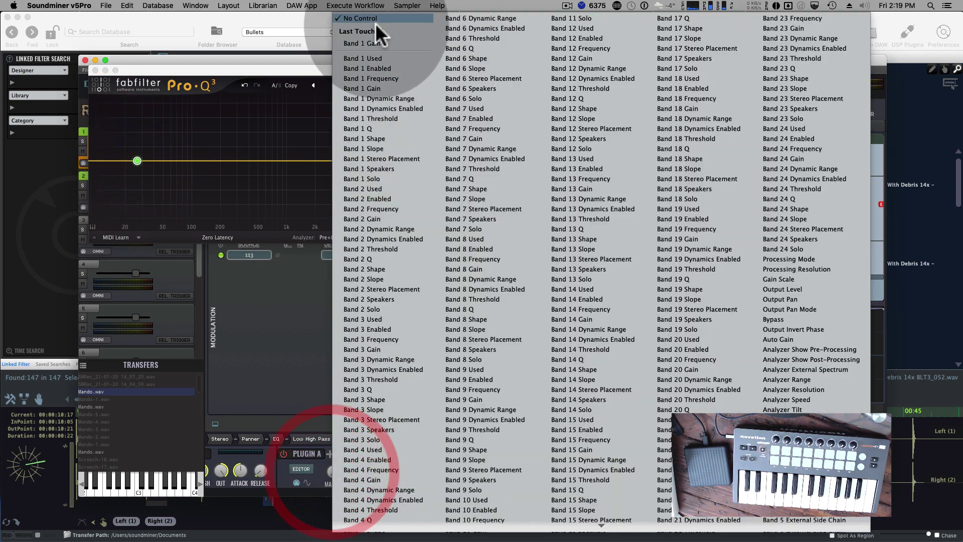
left_click(374, 69)
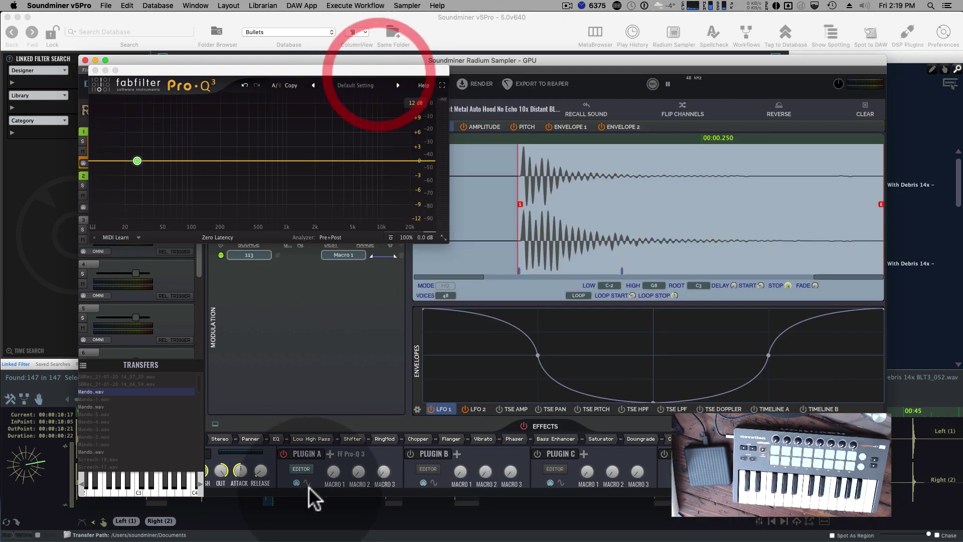
left_click_drag(335, 469, 333, 431)
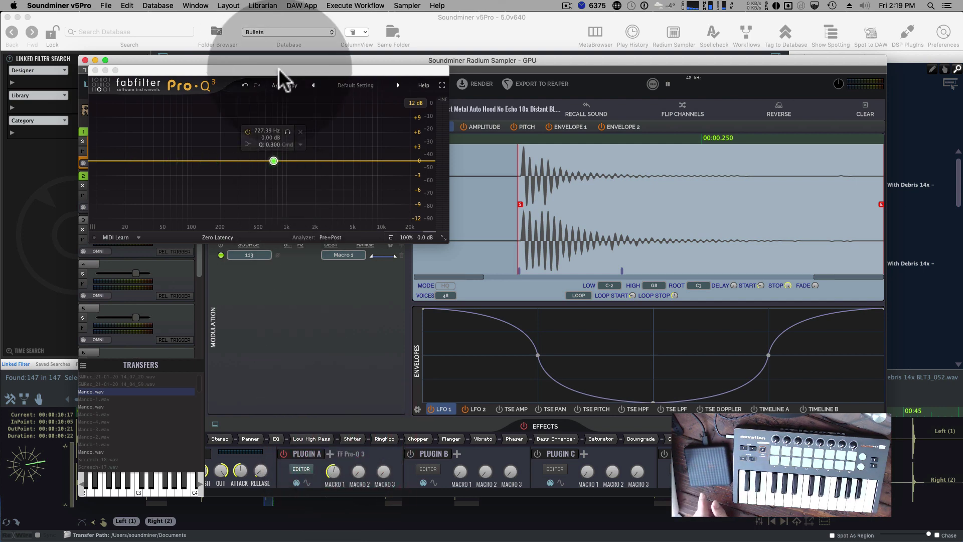
left_click_drag(278, 70, 433, 149)
left_click_drag(428, 242, 428, 239)
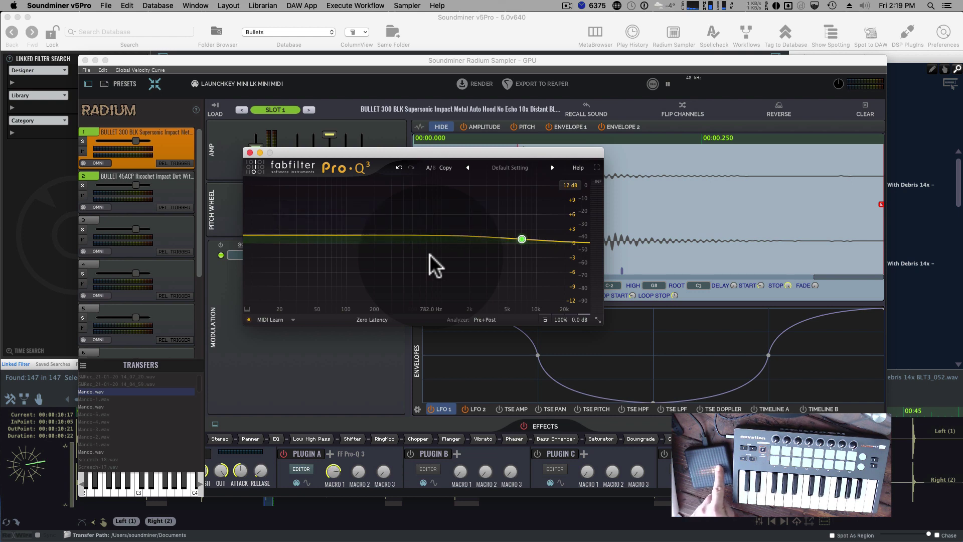
Enable smoothing on Plugin A's macro control in the Radium Sampler.
left_click(307, 481)
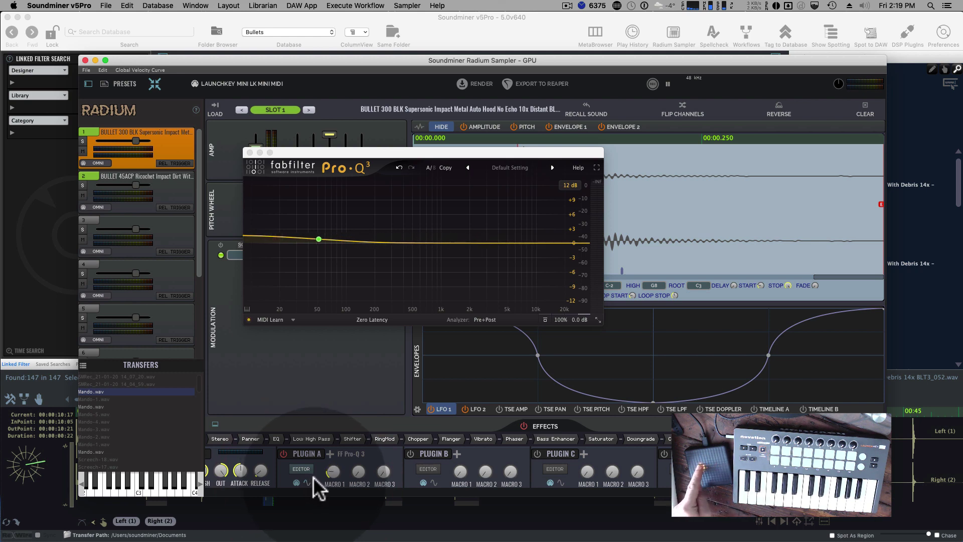
left_click(311, 477)
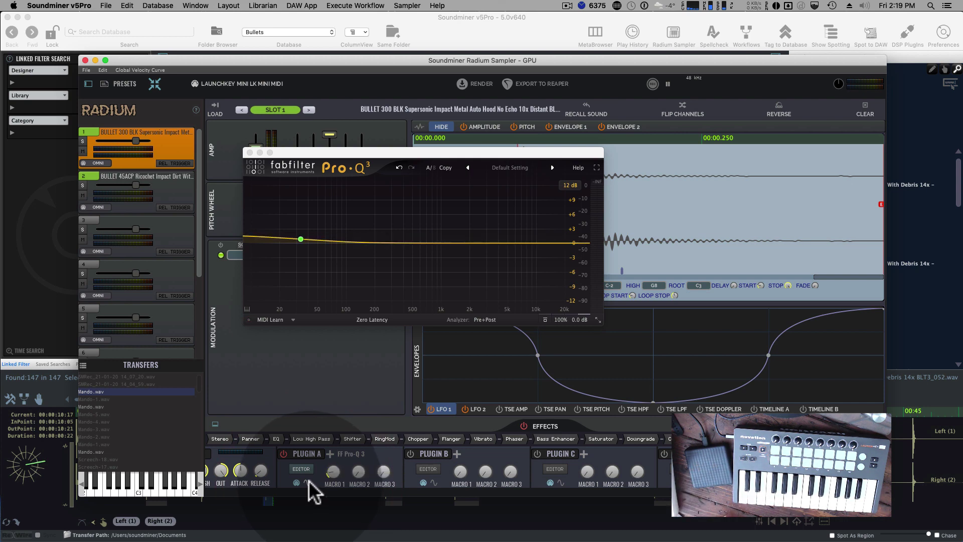
left_click(309, 480)
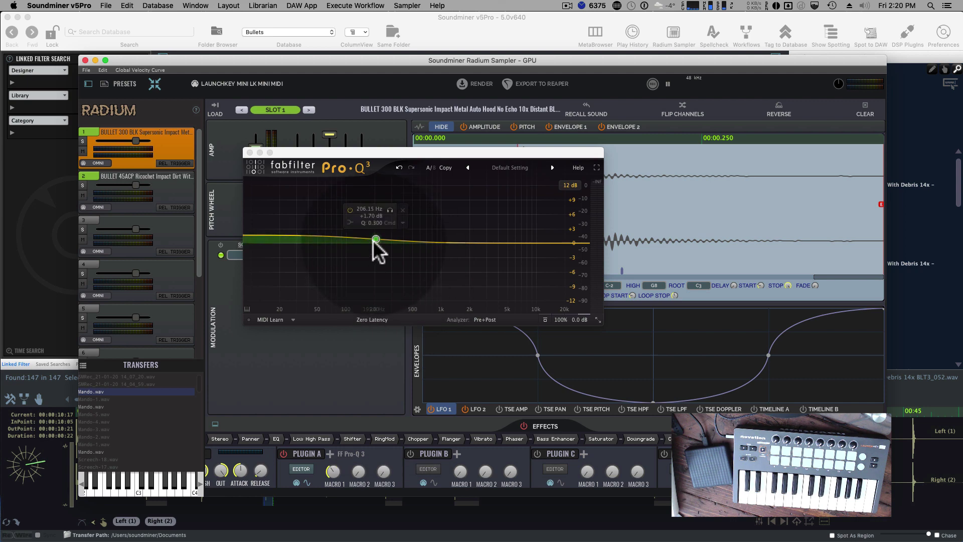
Pull the Pro-Q 3 band down to about -0.67 dB near 194.77 Hz, then dismiss Preferences.
left_click_drag(372, 239, 369, 257)
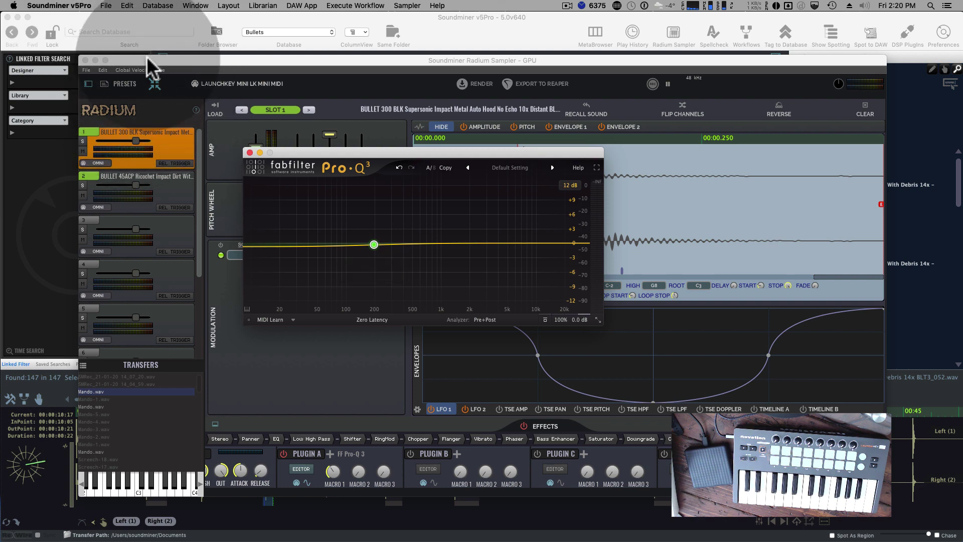
key("super+comma")
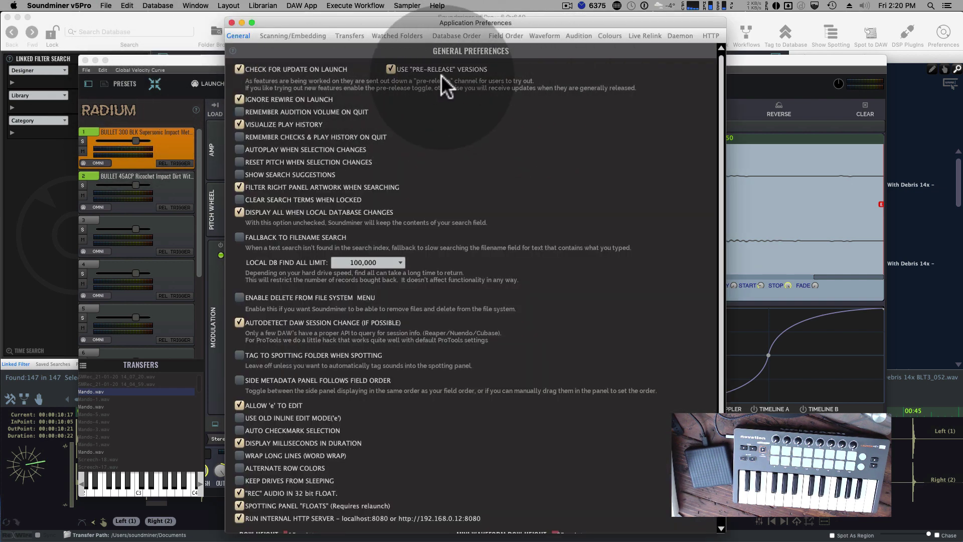
left_click(231, 22)
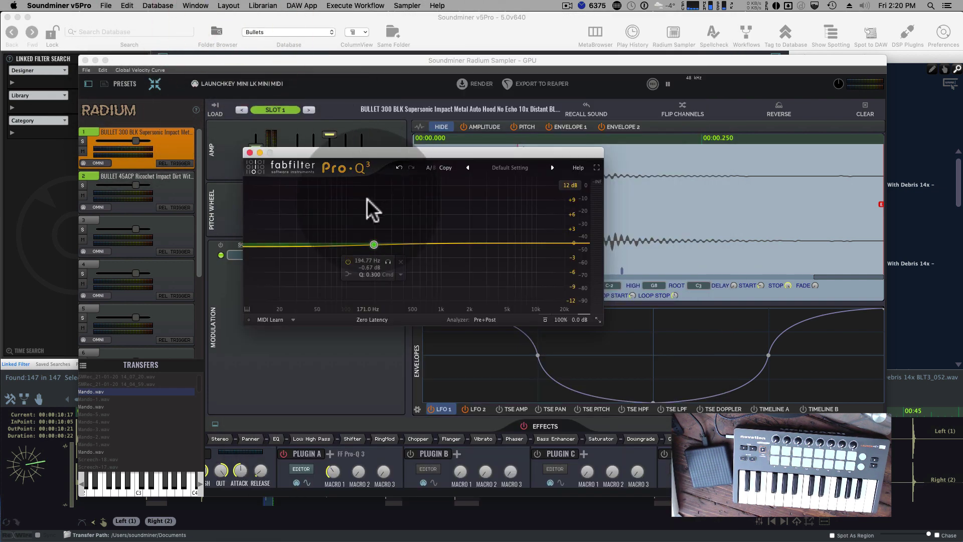